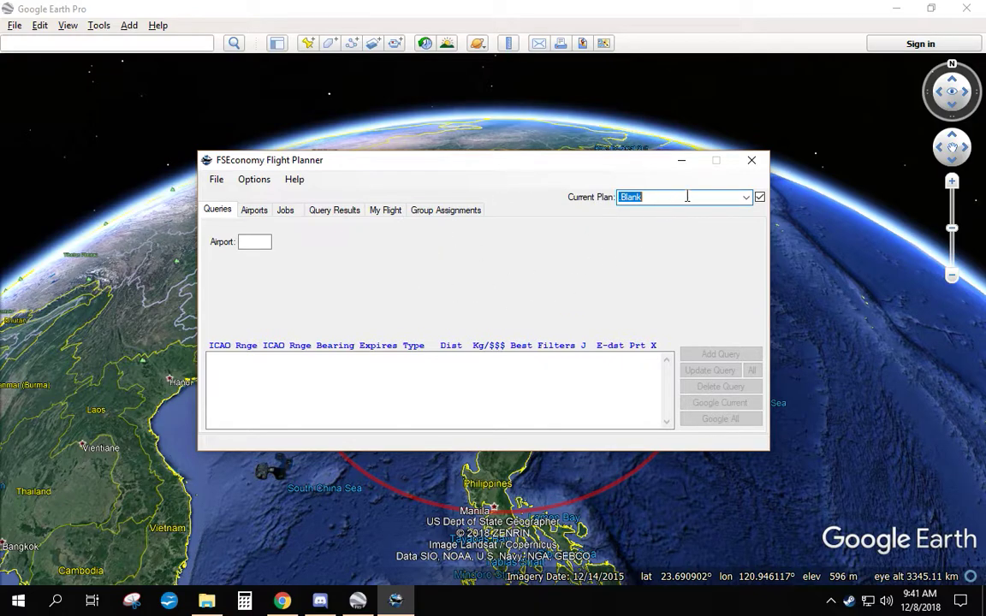
pyautogui.click(746, 197)
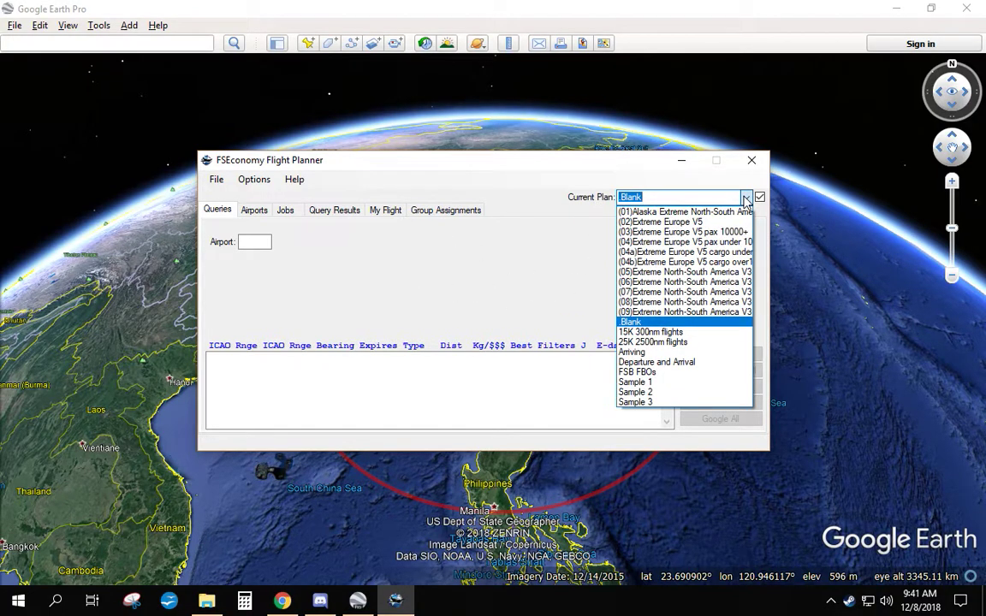
pyautogui.click(745, 197)
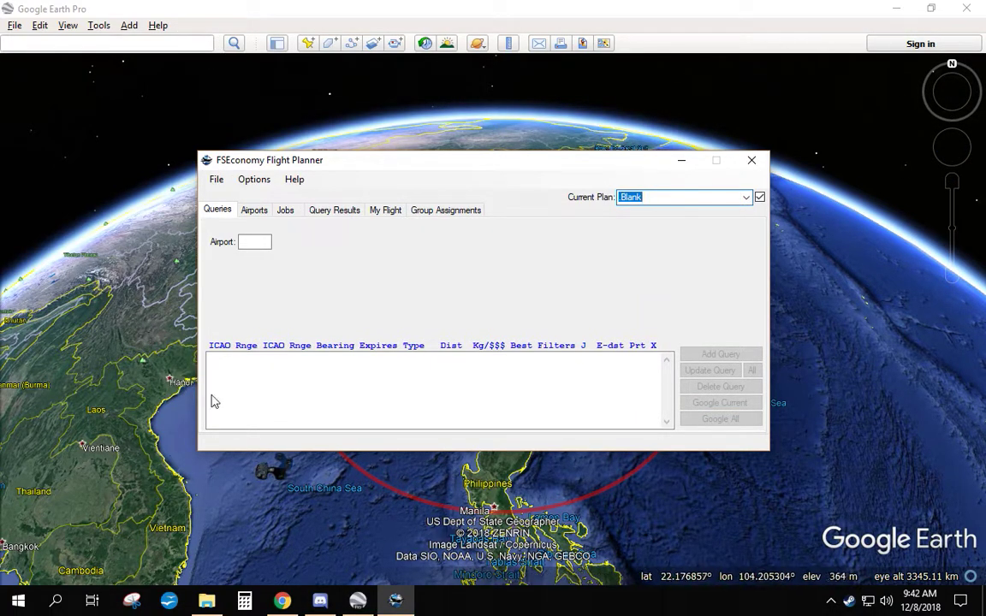
pyautogui.moveTo(334, 383)
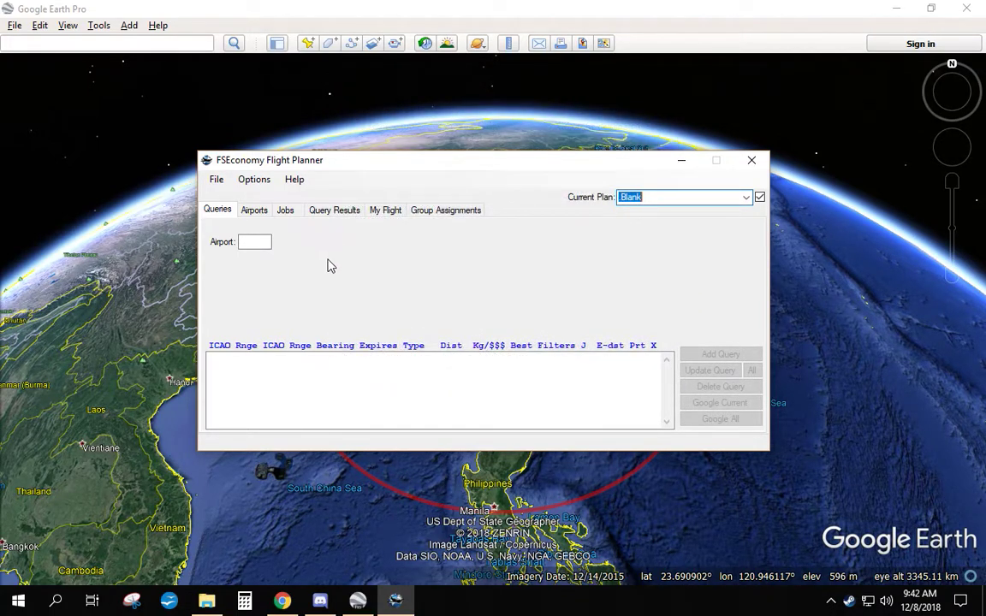
# Switch to the FSEconomy site in Chrome and look up the Bombardier Dash-8 Q400's location in the Flight Sim Break group's aircraft list
pyautogui.click(282, 602)
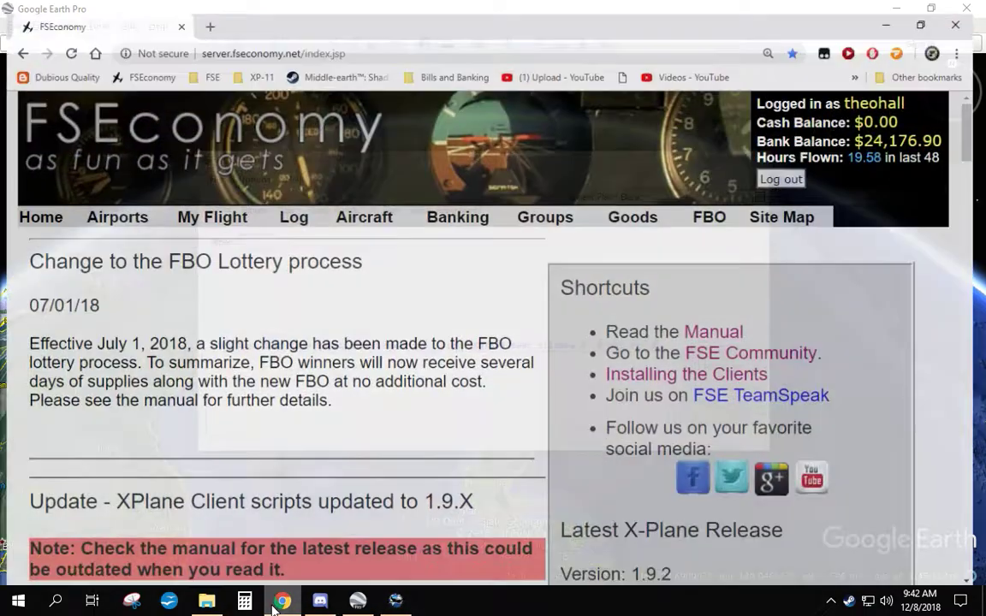
pyautogui.moveTo(367, 215)
pyautogui.moveTo(411, 251)
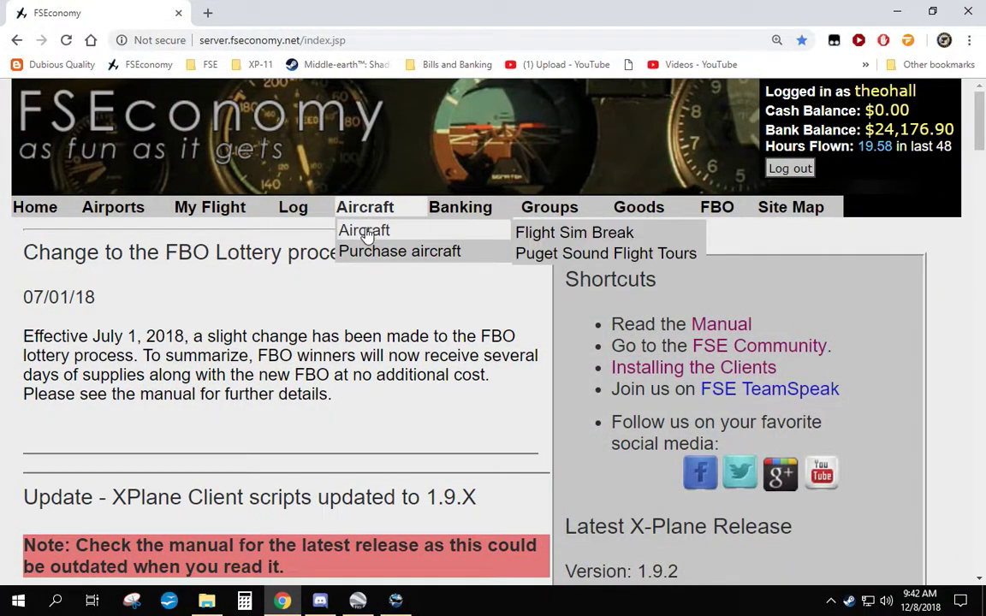
pyautogui.click(535, 232)
pyautogui.scroll(-3, 137, 323)
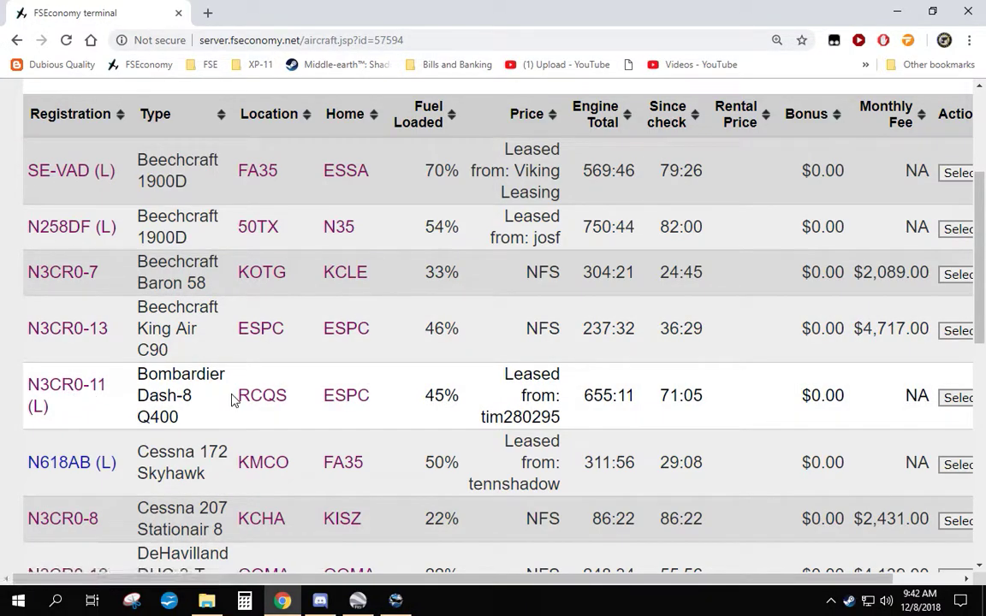
pyautogui.moveTo(238, 398); pyautogui.dragTo(257, 400)
pyautogui.click(305, 402)
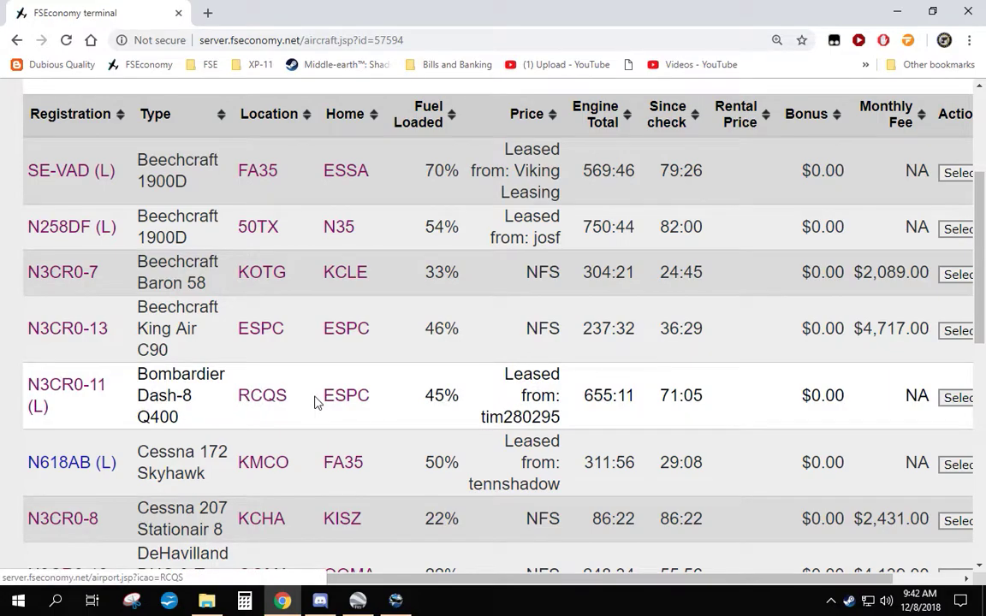
# Switch to FSEconomy Flight Planner and set up a query for jobs departing from airports within 500 NM of RCQS
pyautogui.click(400, 605)
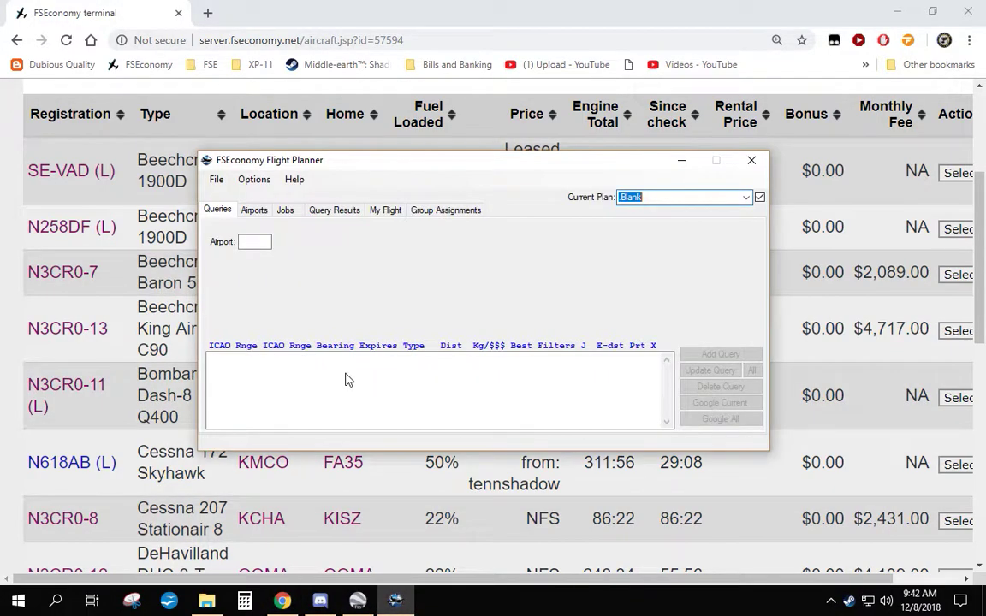
pyautogui.click(257, 241)
pyautogui.write('RCQS')
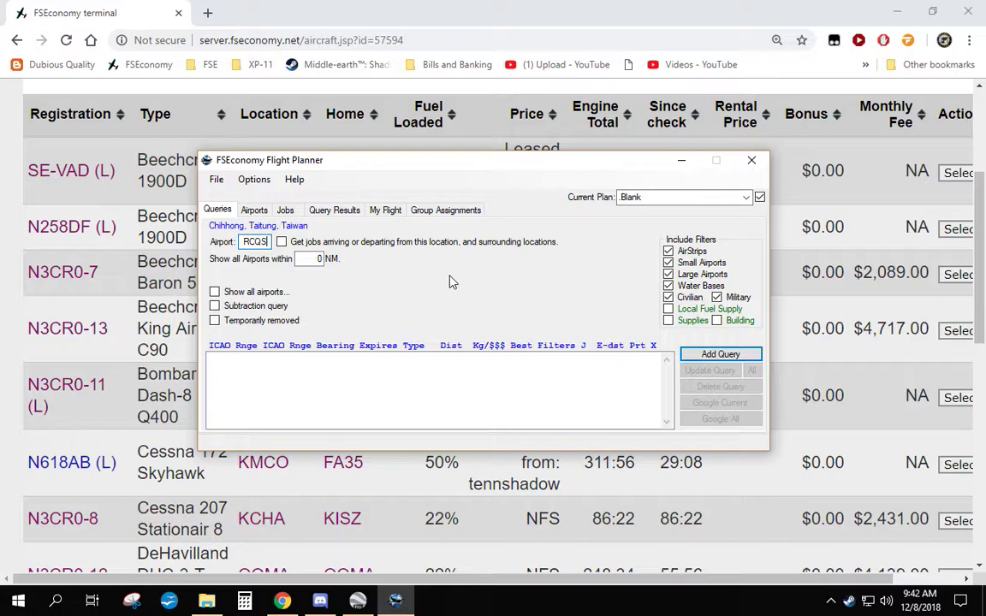
pyautogui.click(281, 243)
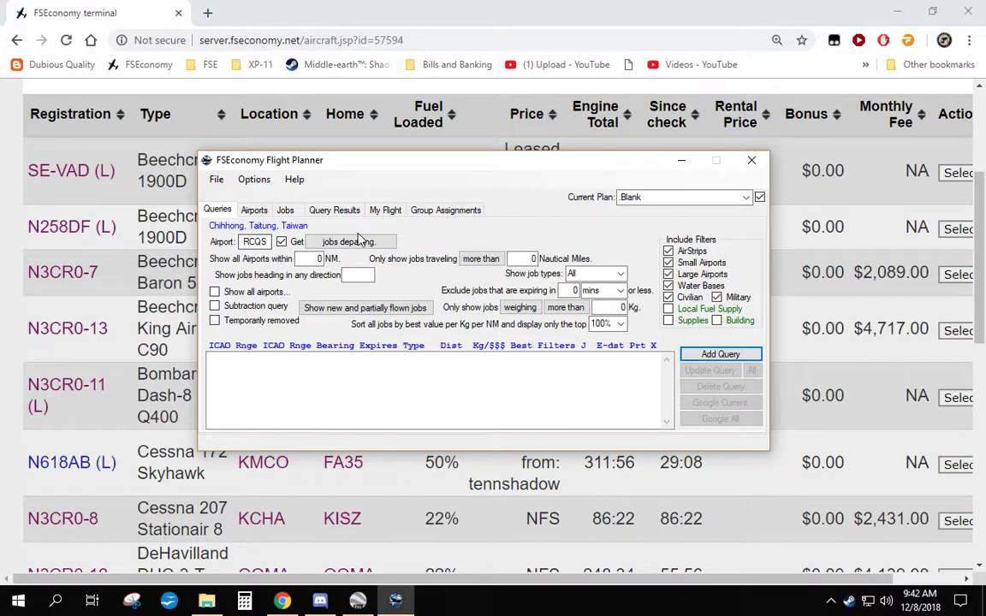
pyautogui.click(360, 243)
pyautogui.click(359, 243)
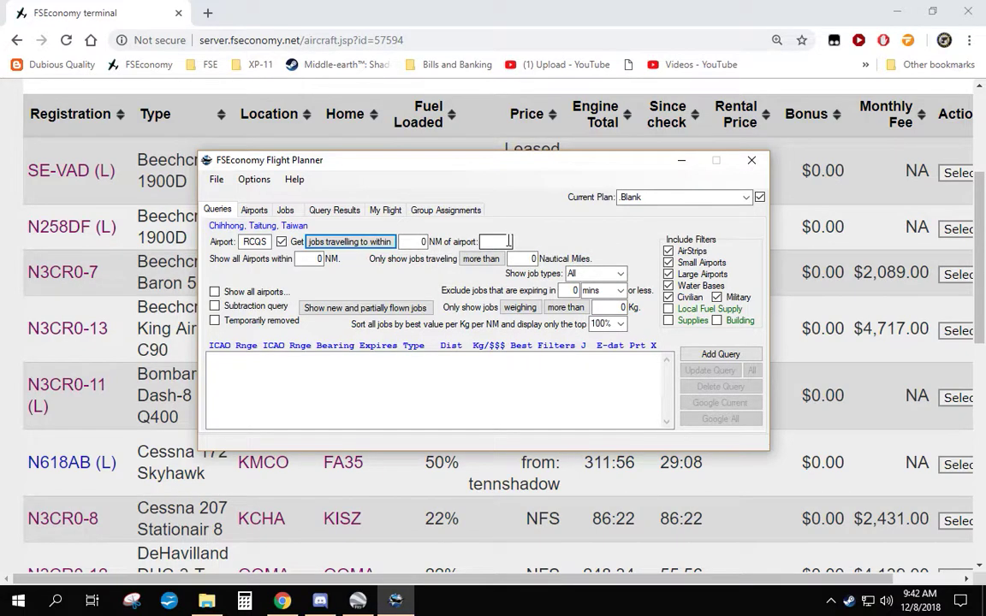
pyautogui.click(346, 244)
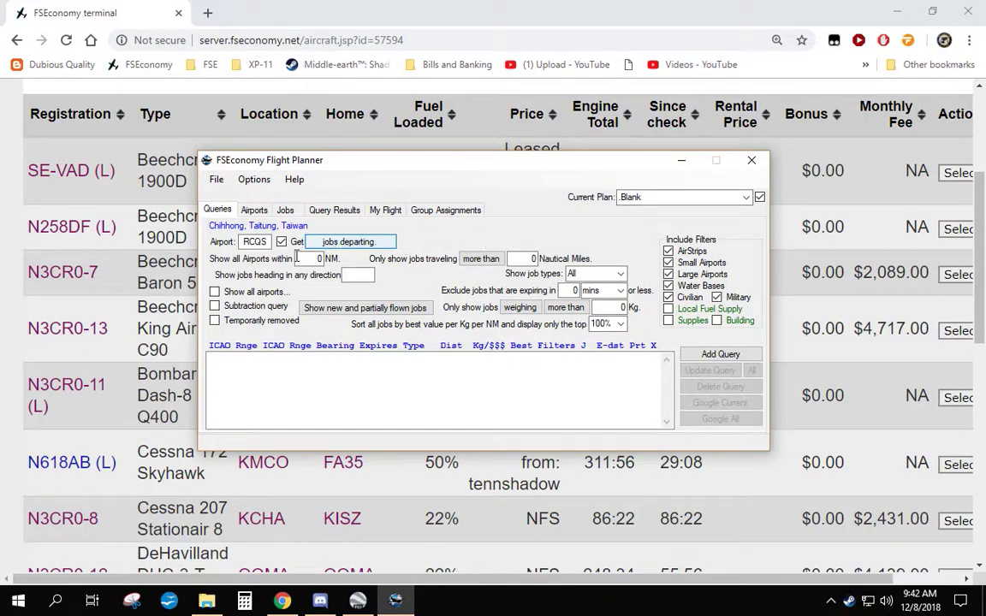
pyautogui.click(310, 258)
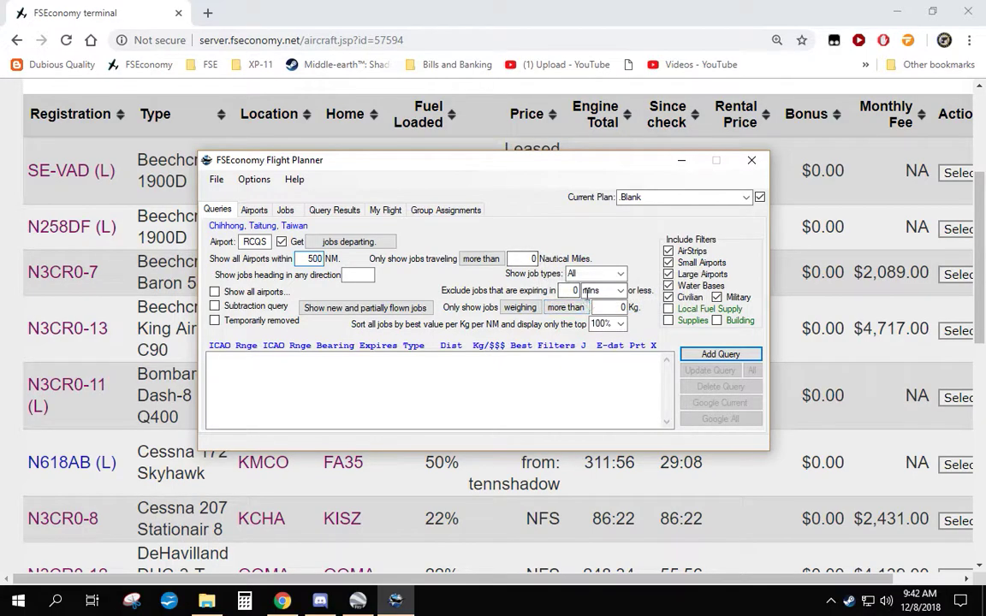
# Limit the query to jobs of all types paying more than 15000 dollars, and exclude airstrips and water bases
pyautogui.click(623, 275)
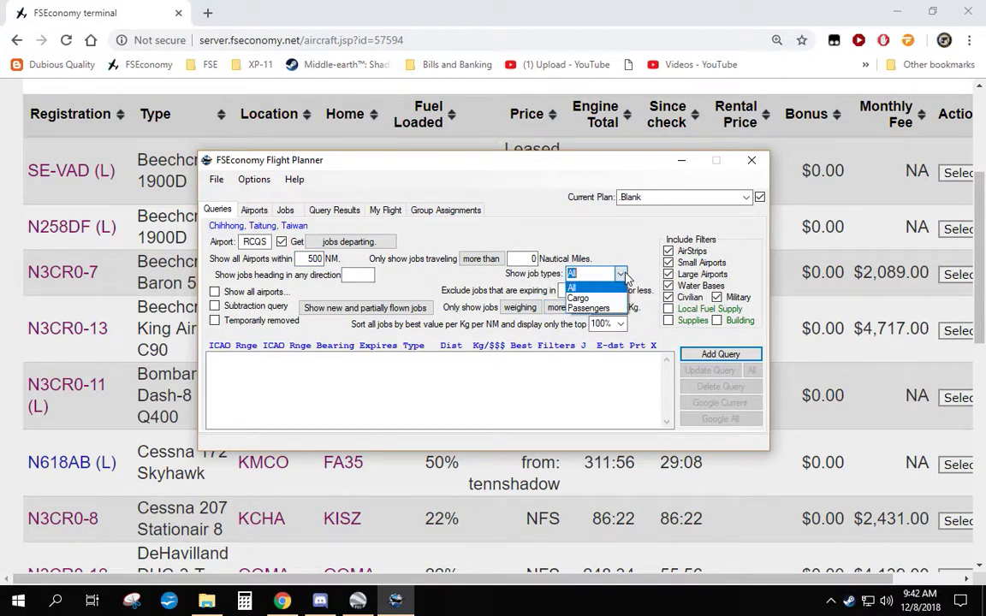
pyautogui.click(623, 274)
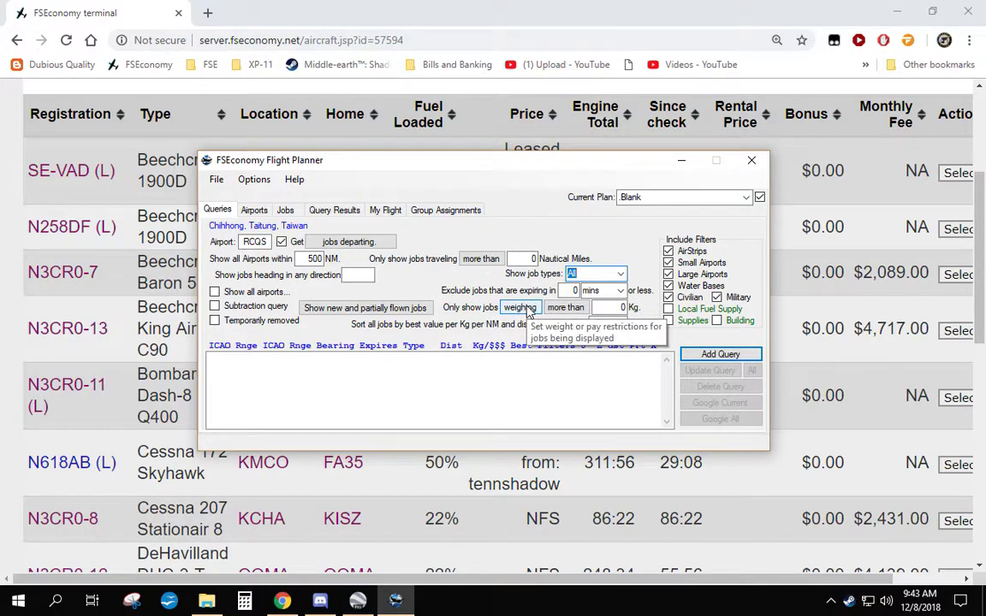
pyautogui.click(520, 307)
pyautogui.click(597, 307)
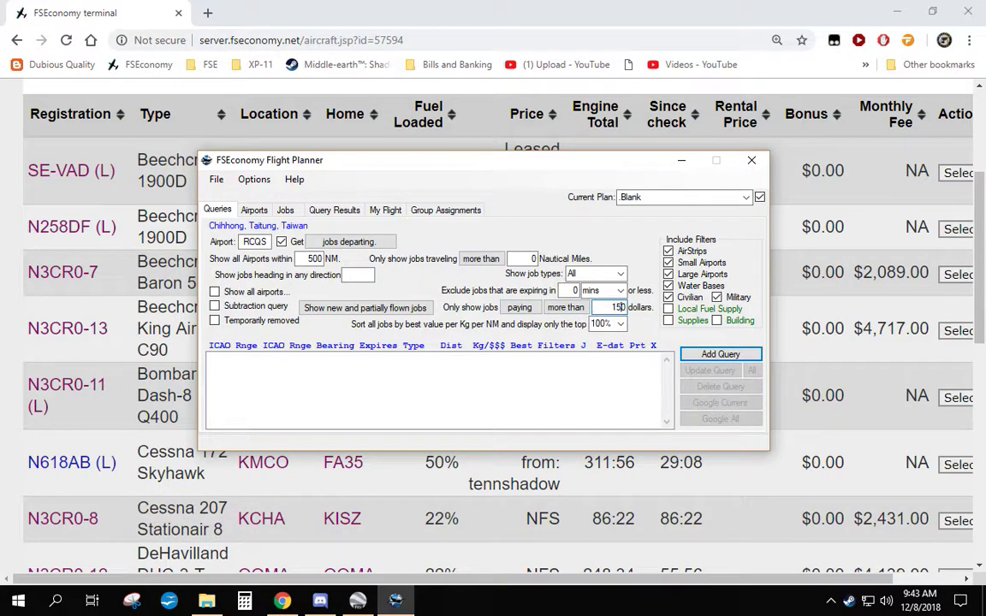
pyautogui.press('Tab')
pyautogui.press('Tab')
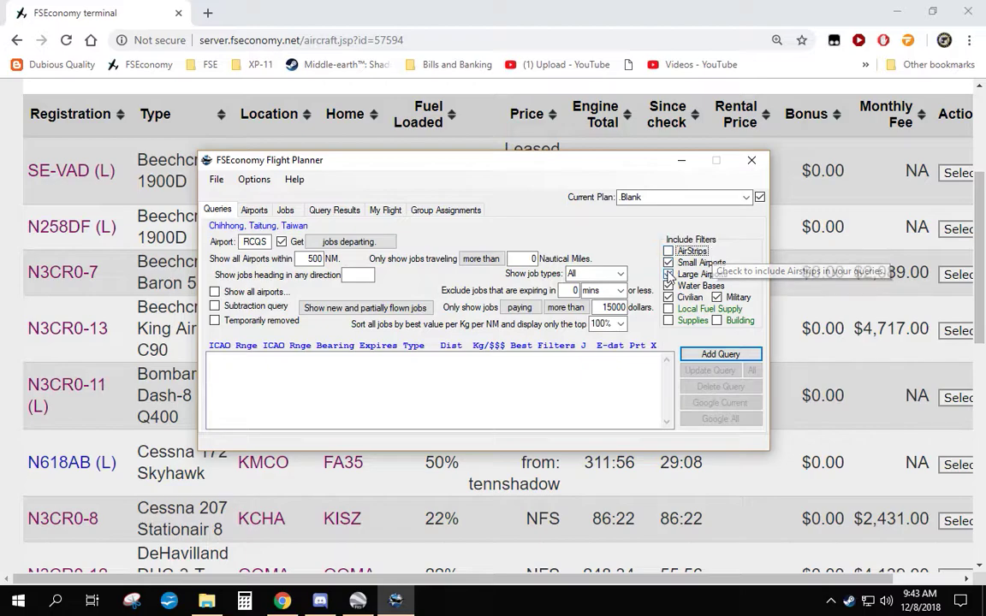
pyautogui.click(668, 285)
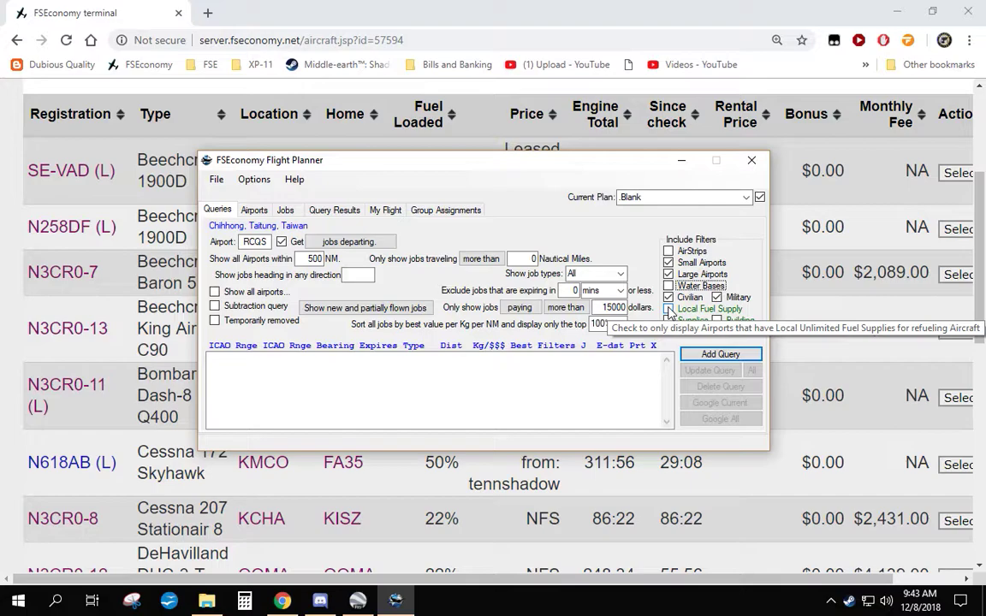
# Add the query to the plan and plot its job routes in Google Earth
pyautogui.click(707, 354)
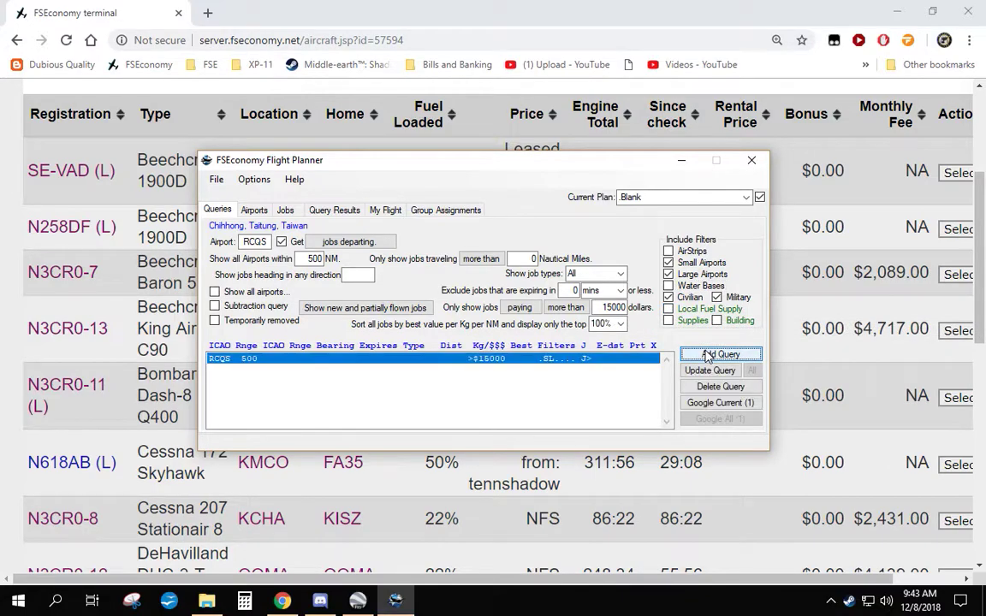
pyautogui.click(715, 403)
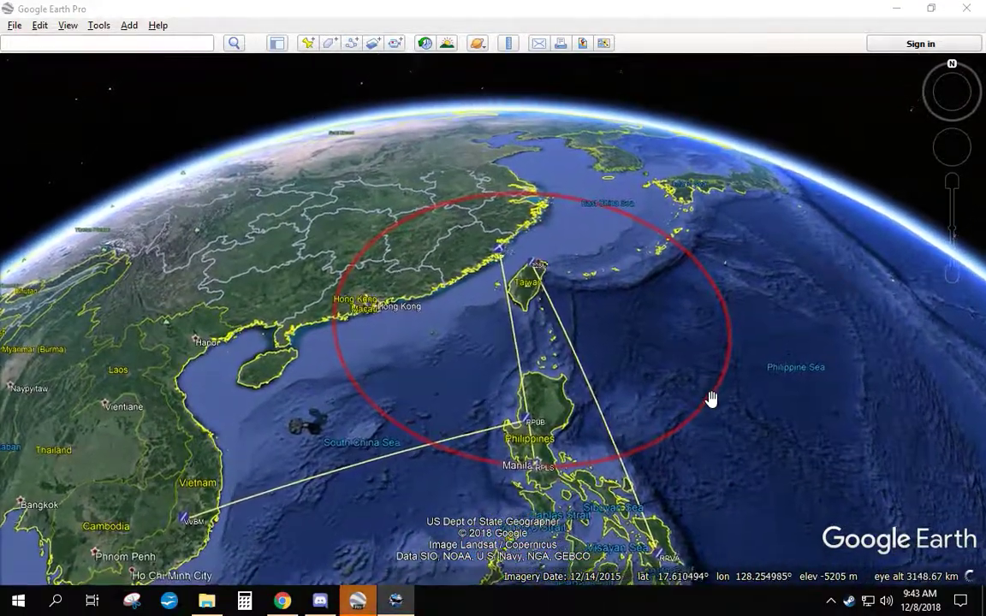
pyautogui.scroll(-2, 627, 308)
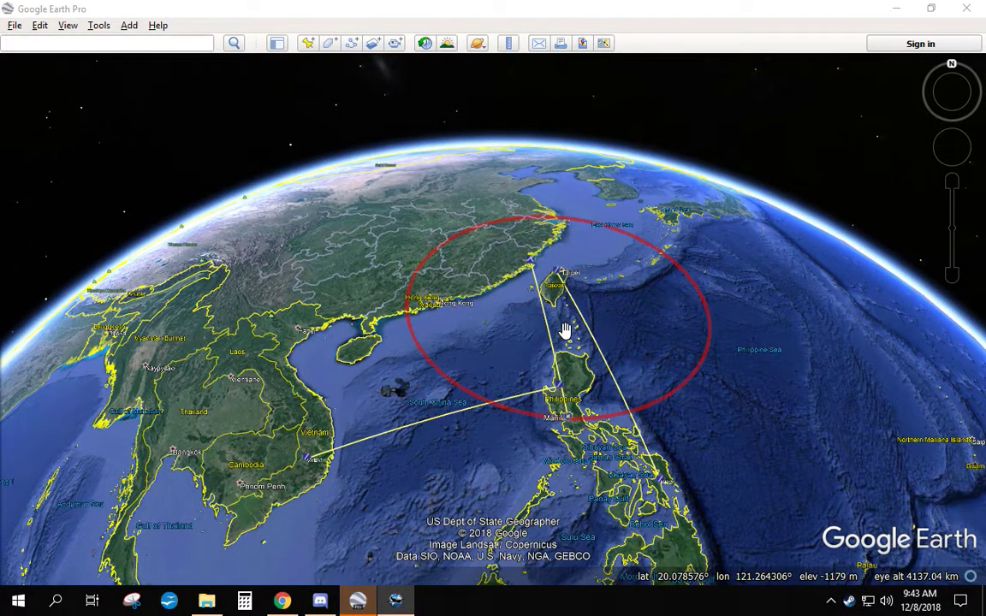
pyautogui.scroll(3, 566, 331)
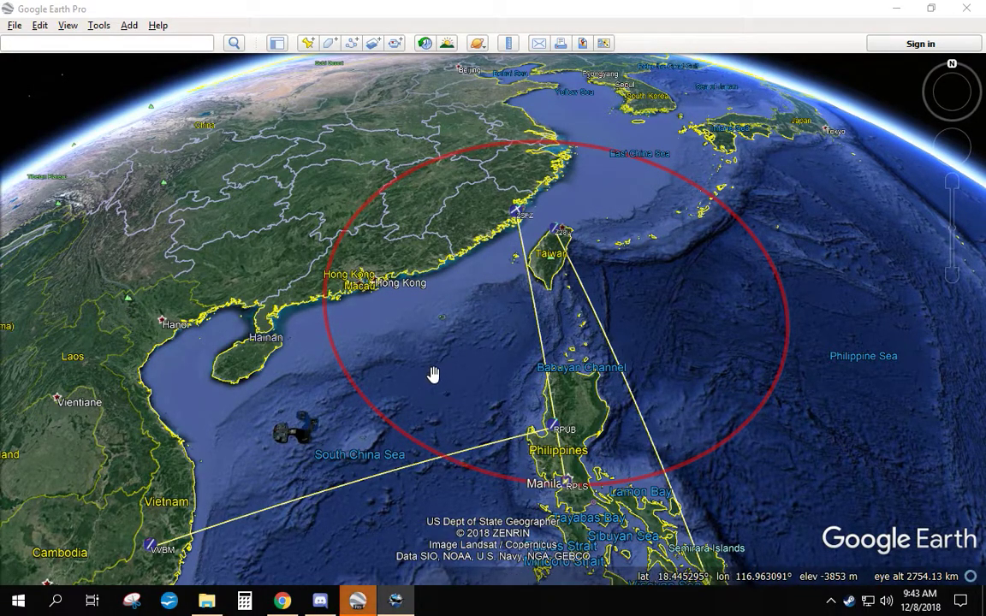
# Switch back to FSEconomy Flight Planner and sort the query results by pay, highest first
pyautogui.click(405, 605)
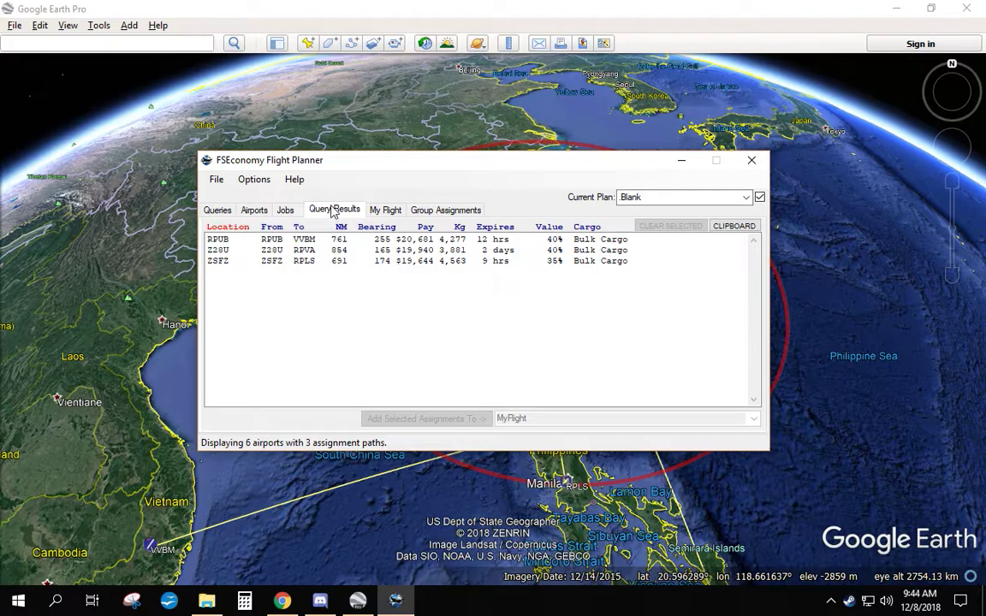
pyautogui.click(425, 228)
pyautogui.click(425, 228)
pyautogui.click(460, 227)
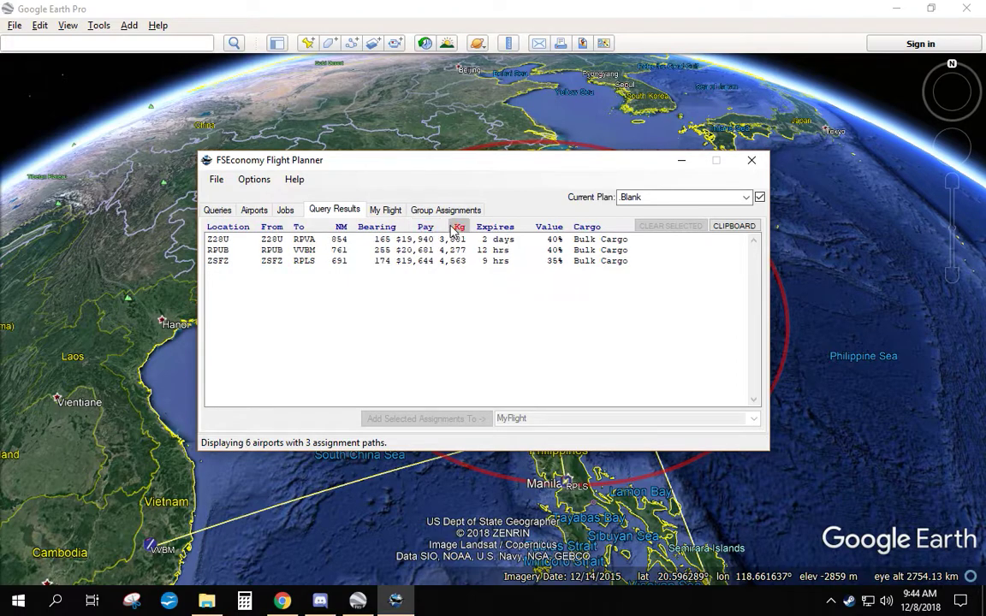
pyautogui.click(460, 227)
pyautogui.click(460, 227)
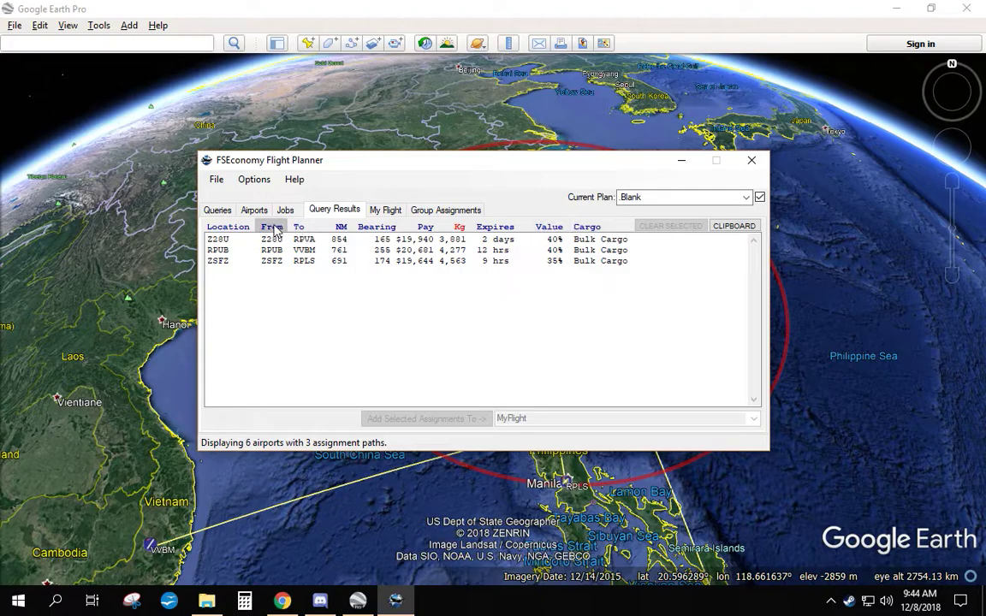
pyautogui.click(421, 229)
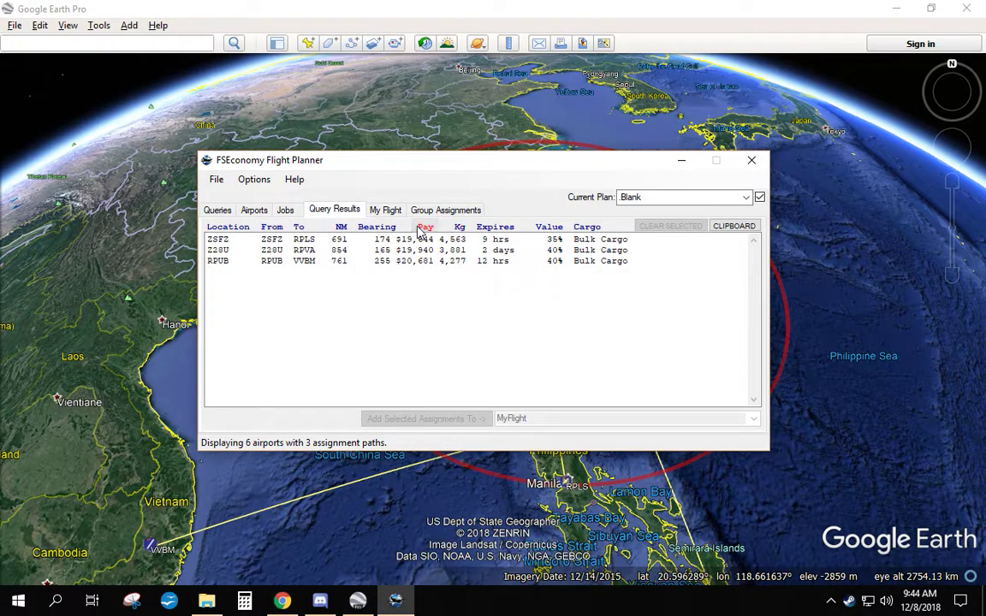
pyautogui.click(420, 231)
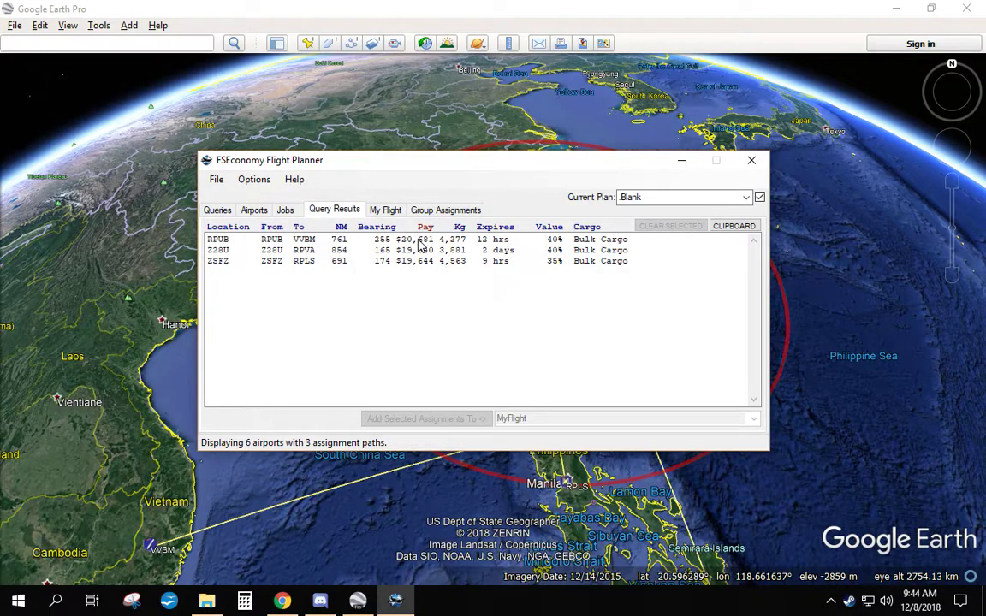
# Highlight the RPUB to VVBM job and the Z28U to RPVA job on the Google Earth map and examine their routes
pyautogui.doubleClick(420, 245)
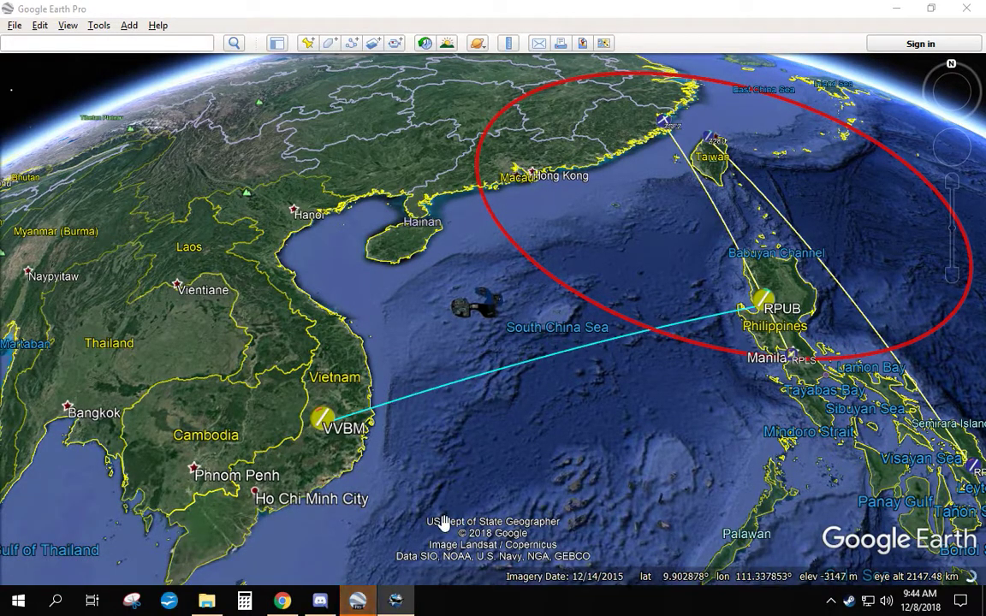
pyautogui.moveTo(689, 176); pyautogui.dragTo(599, 213)
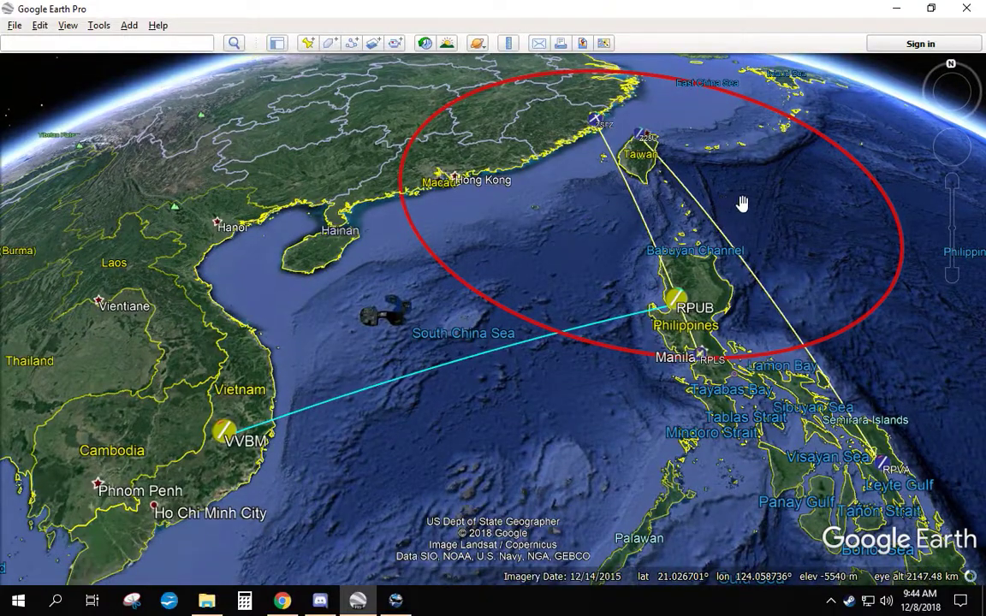
pyautogui.moveTo(395, 605)
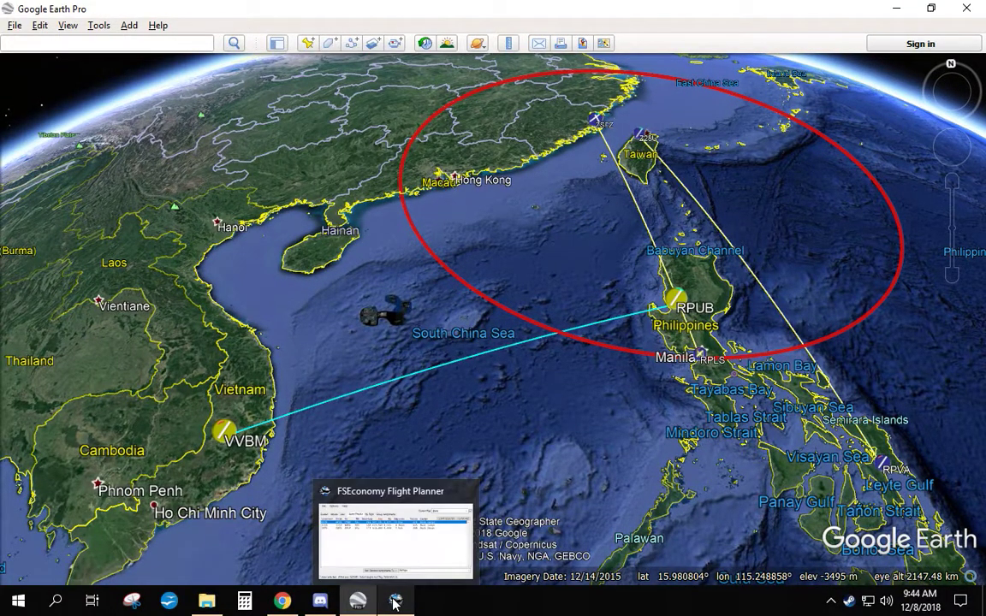
pyautogui.click(395, 604)
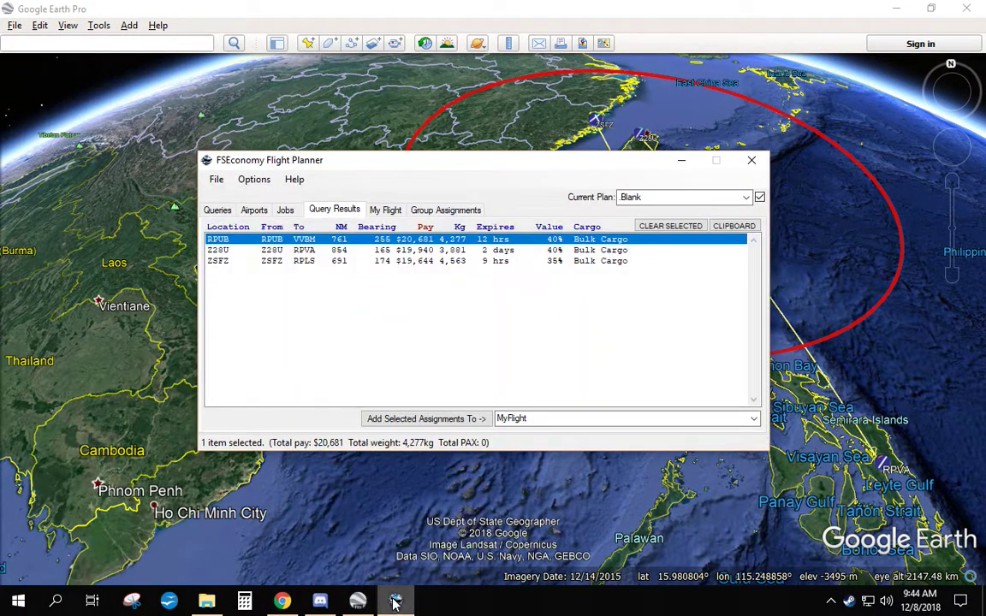
pyautogui.doubleClick(389, 251)
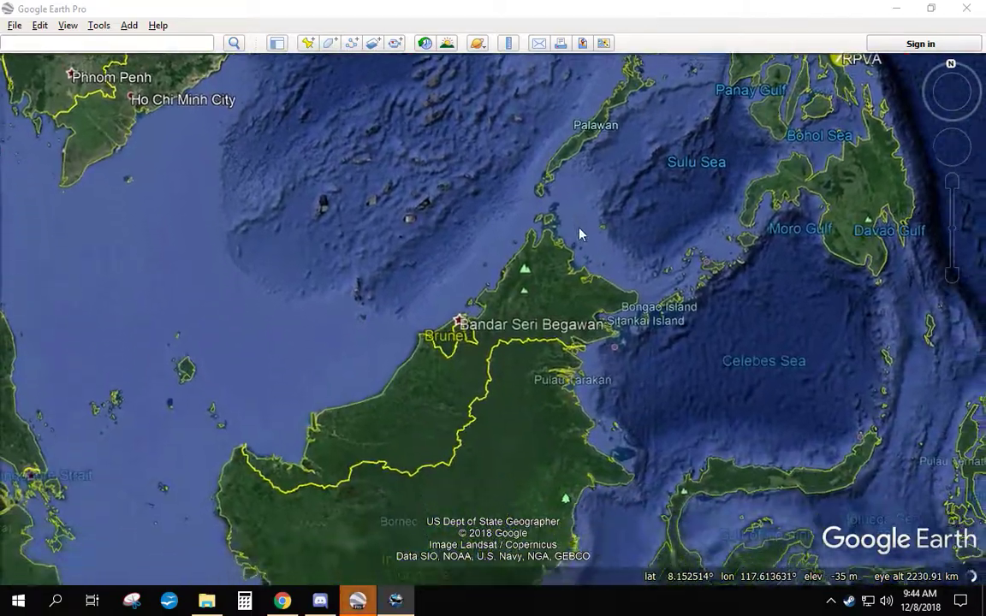
pyautogui.moveTo(520, 203); pyautogui.dragTo(537, 437)
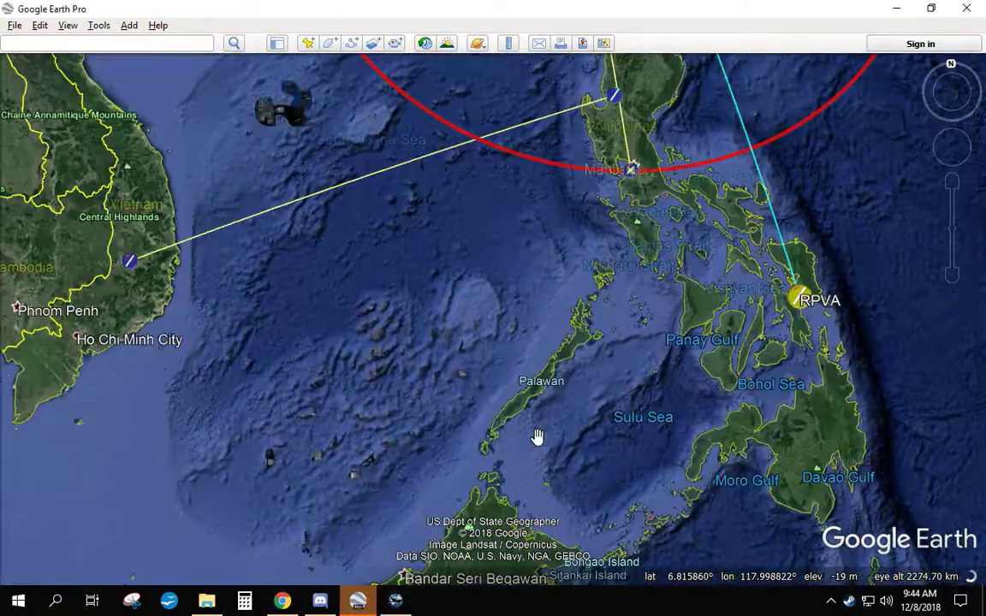
pyautogui.scroll(-3, 536, 437)
pyautogui.moveTo(546, 281); pyautogui.dragTo(531, 352)
pyautogui.scroll(3, 647, 238)
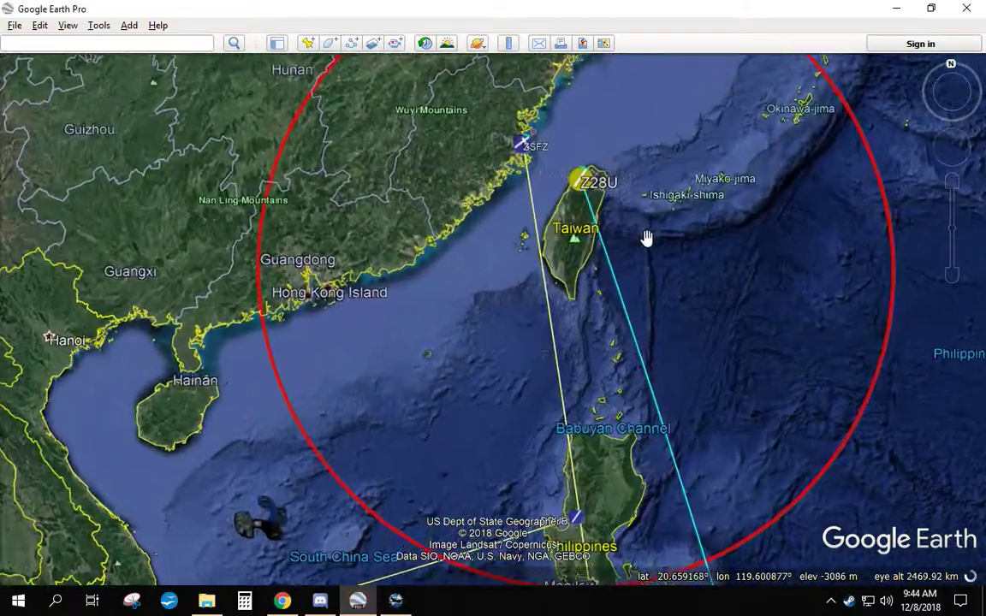
pyautogui.moveTo(584, 283); pyautogui.dragTo(581, 258)
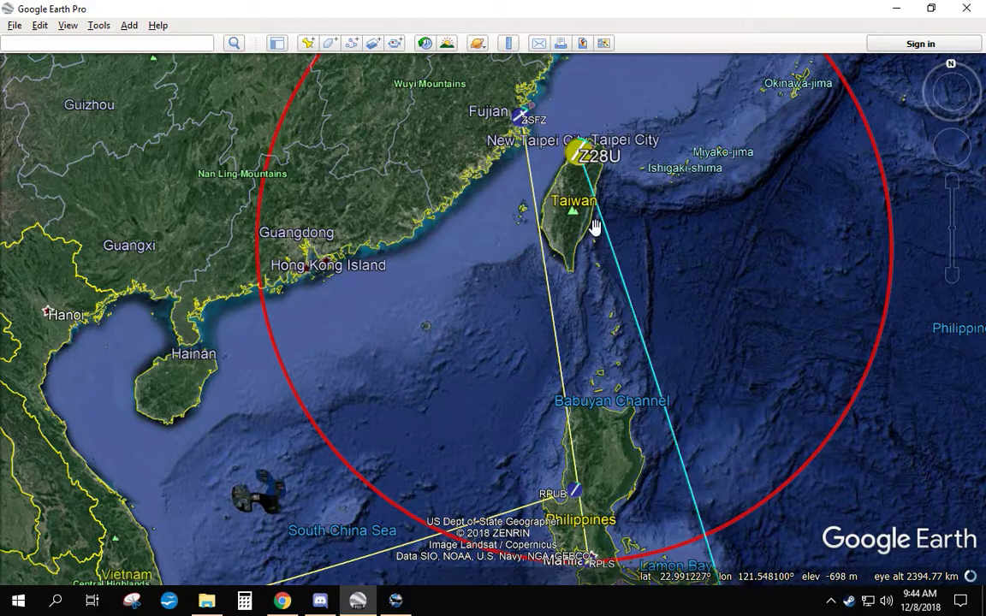
# Trace the Z28U to RPVA route on the Google Earth map from Taiwan to the southern Philippines, comparing it with the other job routes
pyautogui.scroll(3, 594, 282)
pyautogui.scroll(-2, 566, 191)
pyautogui.moveTo(556, 268); pyautogui.dragTo(555, 238)
pyautogui.scroll(-2, 551, 256)
pyautogui.moveTo(548, 279); pyautogui.dragTo(505, 116)
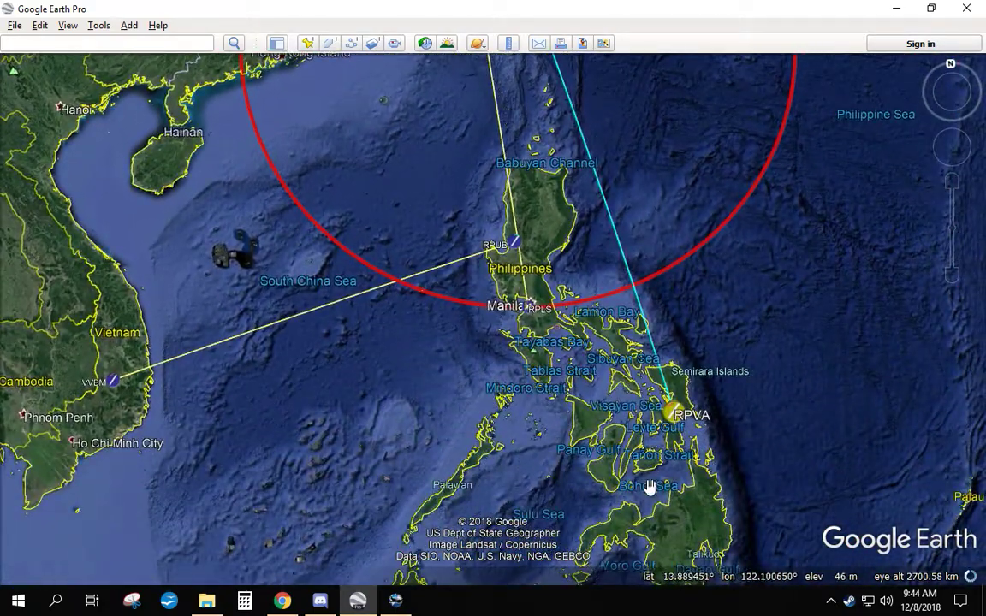
pyautogui.scroll(-2, 547, 171)
pyautogui.moveTo(546, 165); pyautogui.dragTo(558, 267)
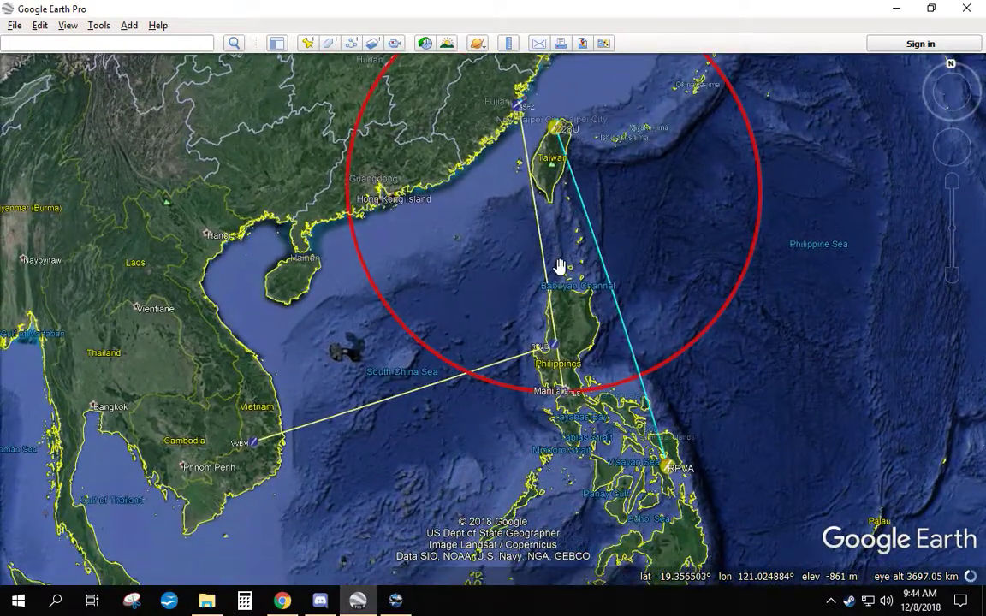
# Switch to FSEconomy Flight Planner, add the Z28U to RPVA job to MyFlight, and view the flight's route in Google Earth
pyautogui.hotkey('alt', 'Tab')
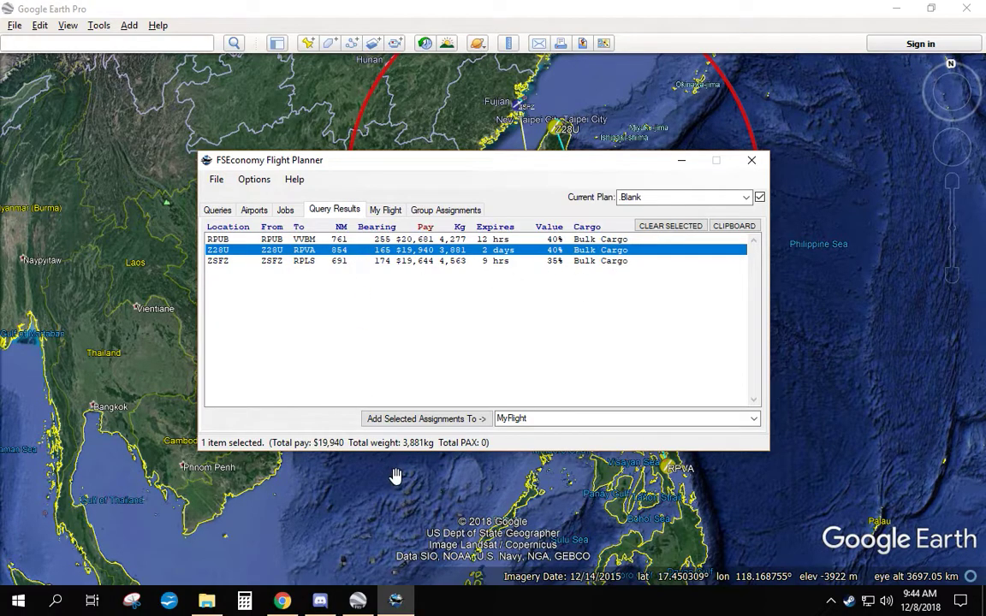
pyautogui.click(450, 420)
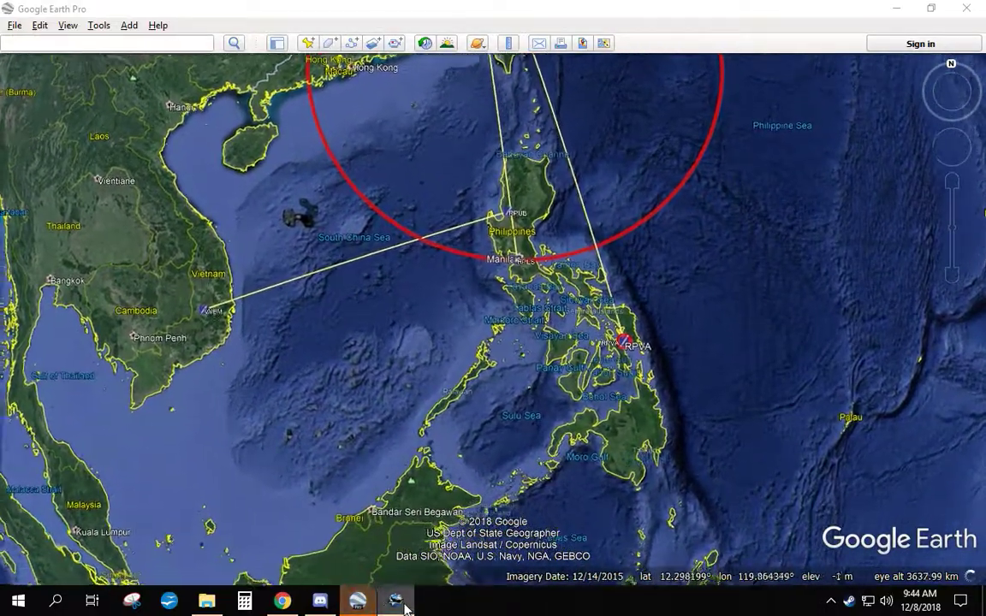
pyautogui.click(404, 604)
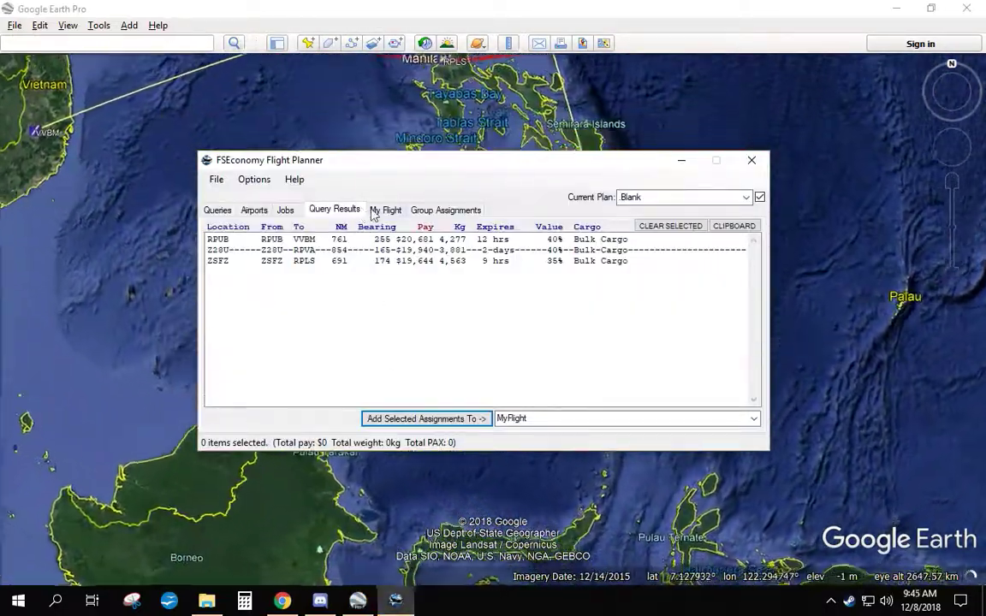
pyautogui.click(374, 211)
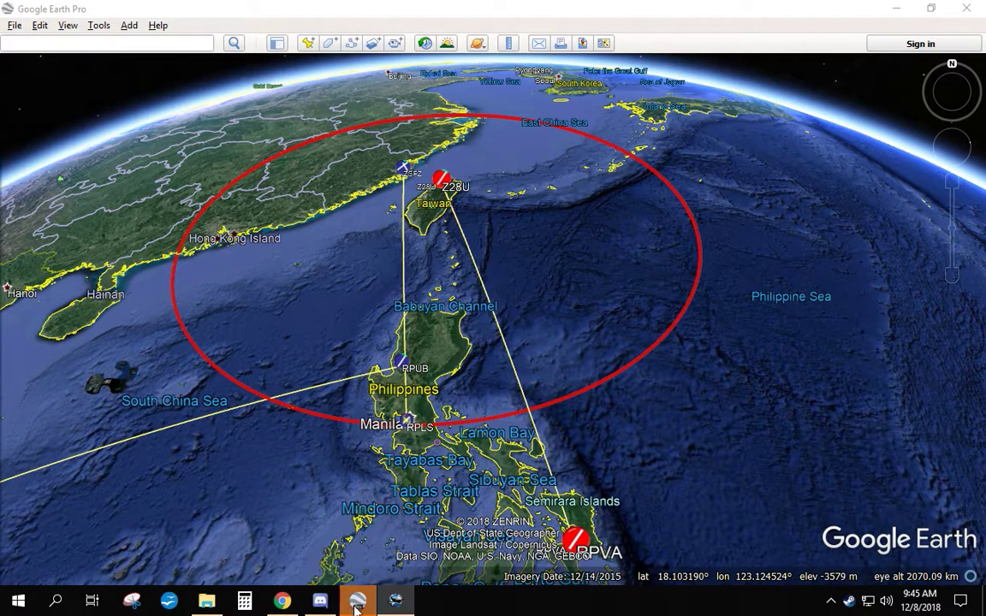
pyautogui.moveTo(395, 606)
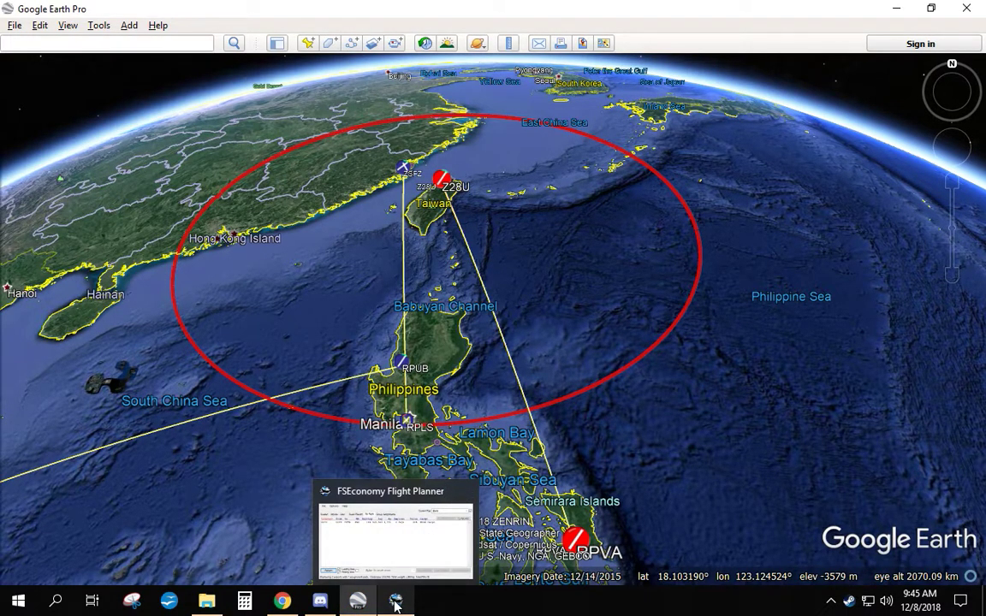
pyautogui.scroll(3, 429, 259)
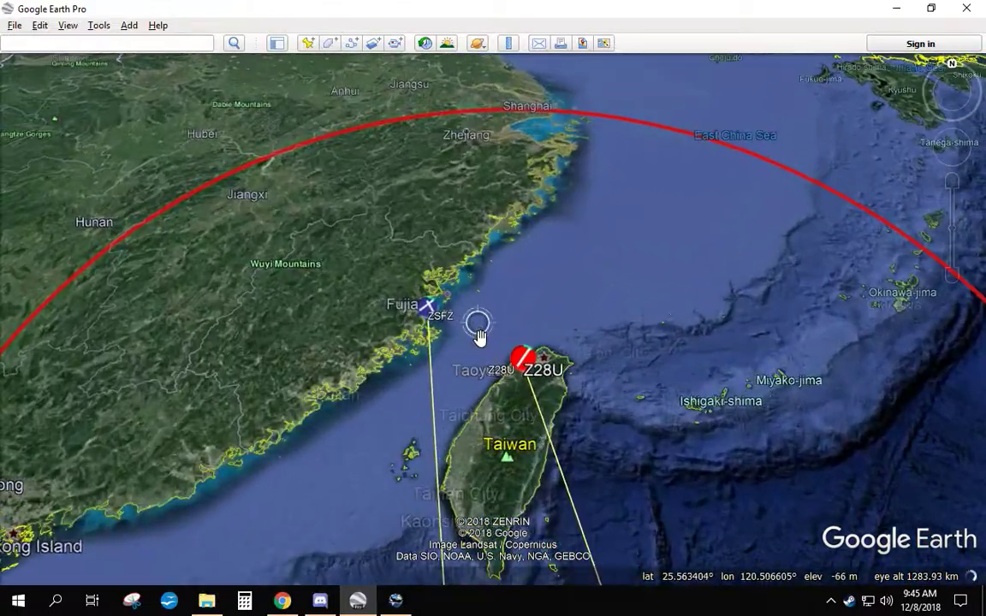
pyautogui.scroll(-1, 478, 336)
pyautogui.moveTo(478, 336); pyautogui.dragTo(545, 216)
pyautogui.scroll(-1, 544, 216)
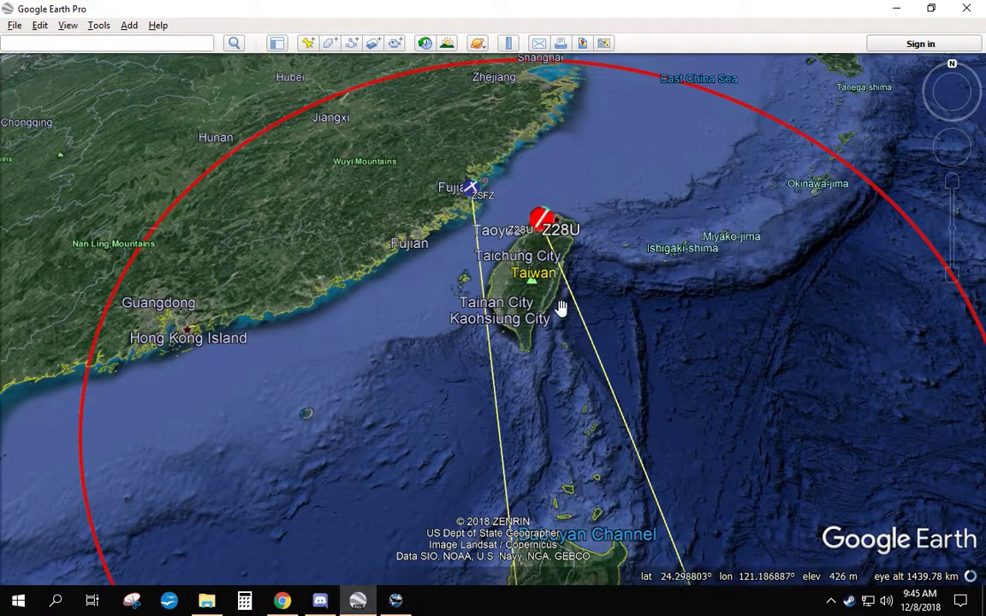
# In FSEconomy Flight Planner, update the RCQS query to a 0 NM airport radius and jobs paying more than 1 dollar
pyautogui.click(395, 603)
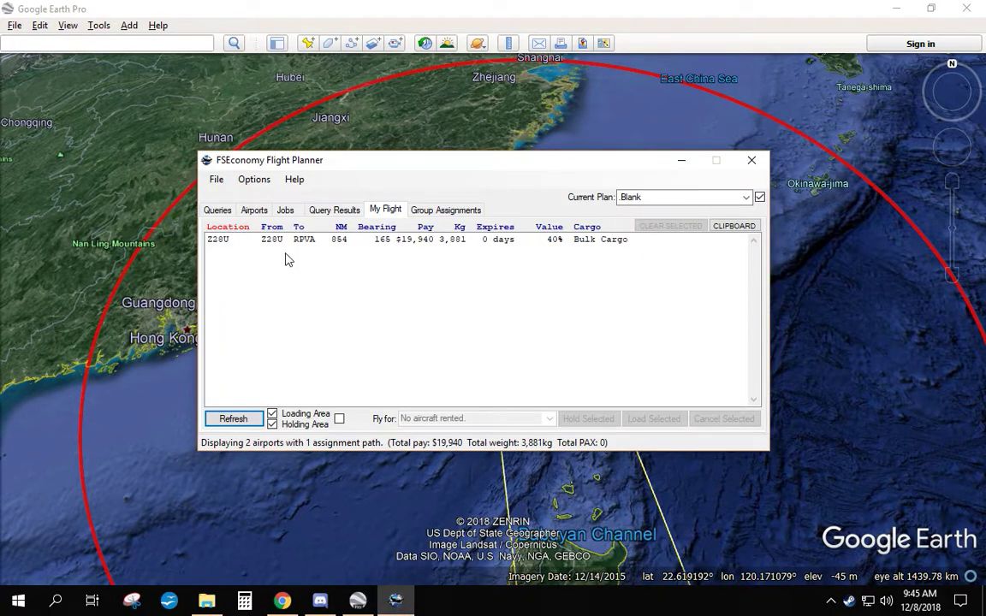
pyautogui.click(219, 210)
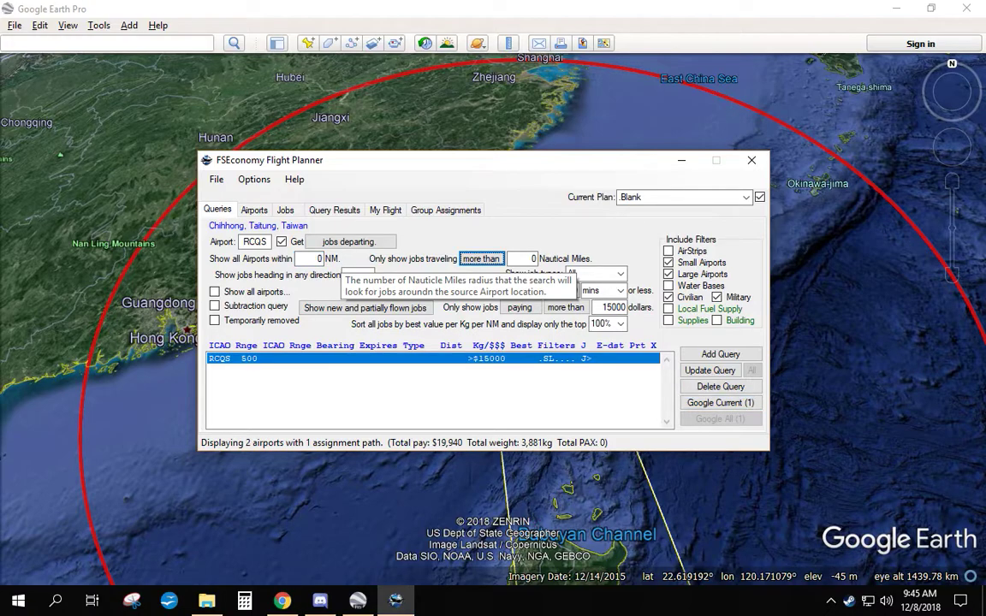
pyautogui.click(602, 306)
pyautogui.write('1')
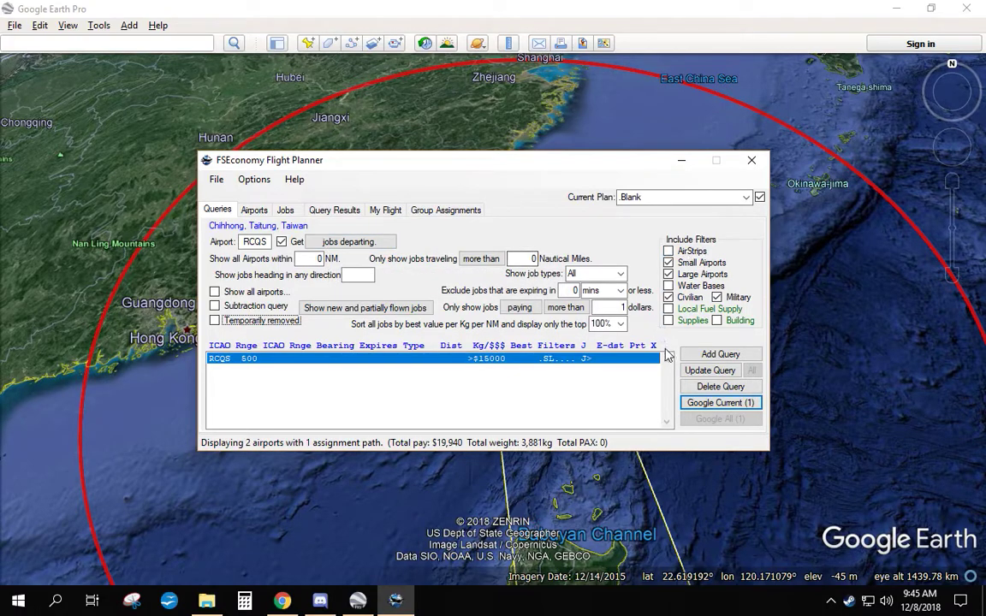
pyautogui.click(709, 370)
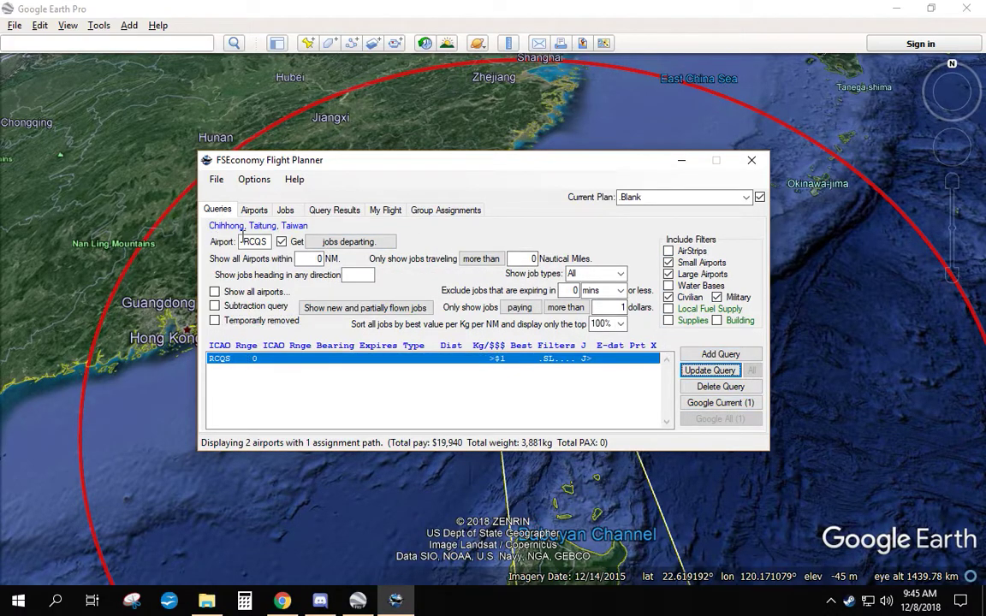
# Add a query for jobs arriving at Z28U and plot the job routes of both queries in Google Earth
pyautogui.moveTo(467, 168); pyautogui.dragTo(479, 293)
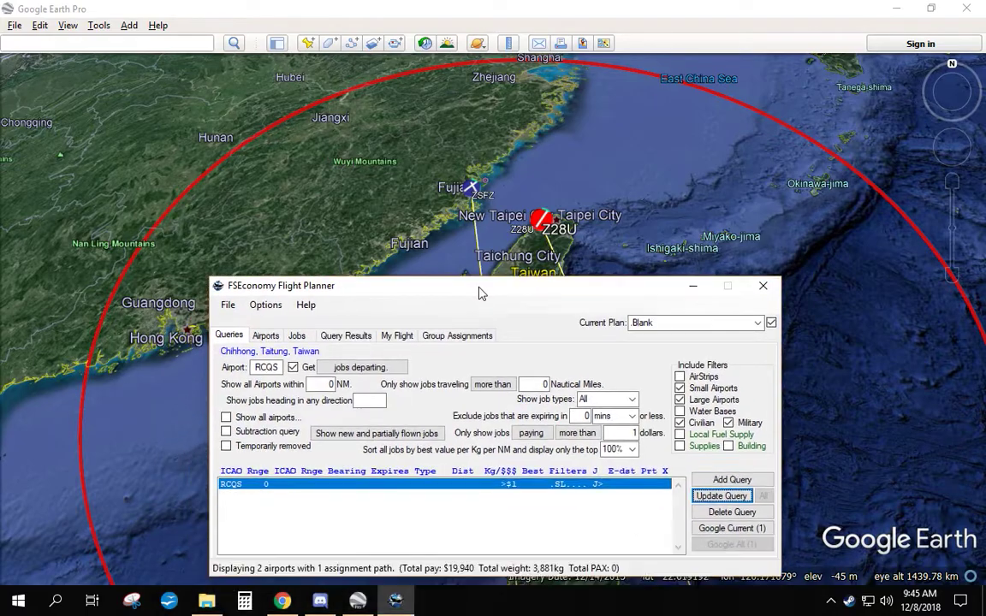
pyautogui.click(281, 366)
pyautogui.write('Z')
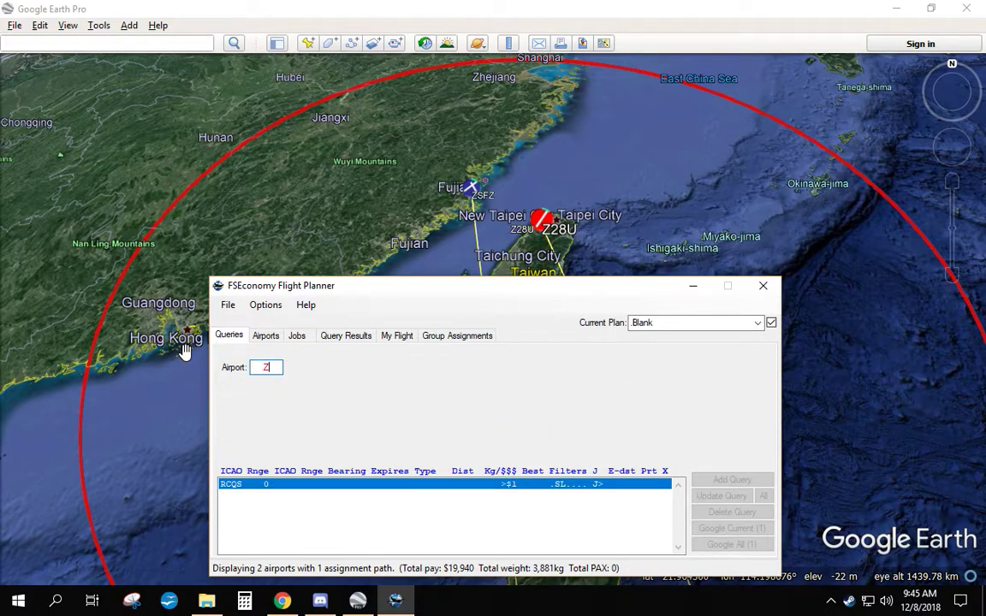
pyautogui.write('28U')
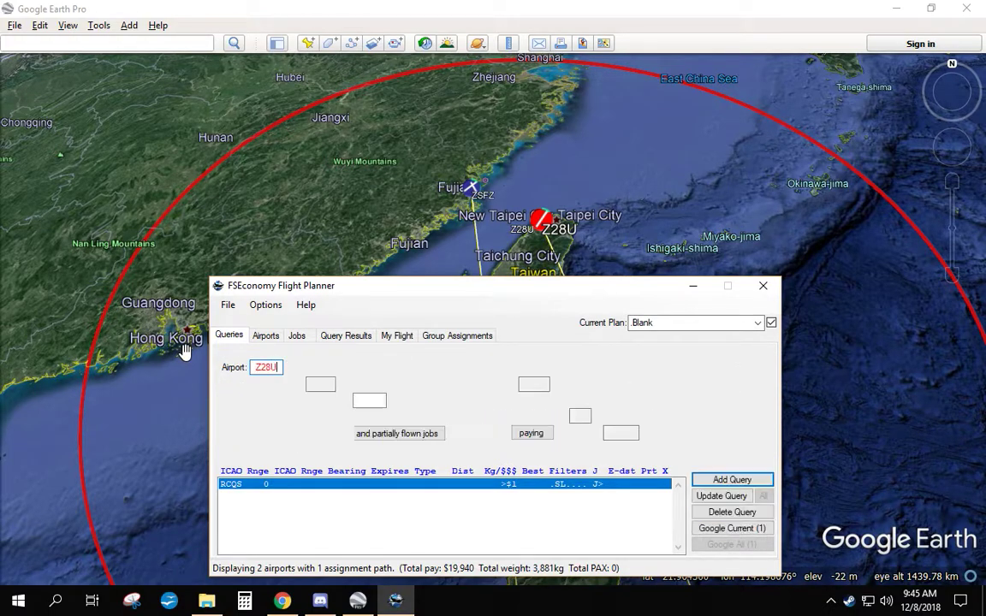
pyautogui.click(363, 368)
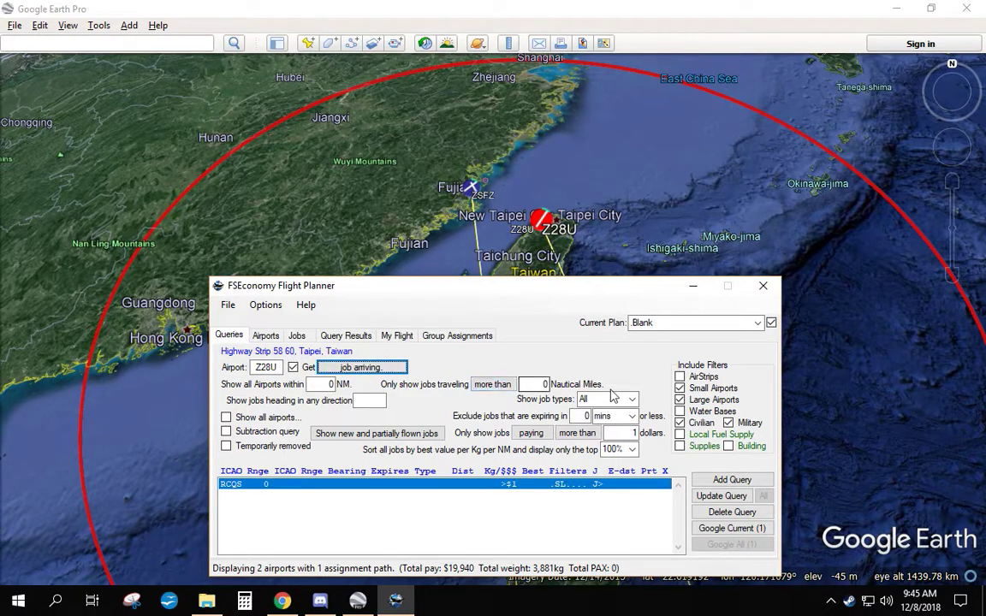
pyautogui.click(719, 482)
pyautogui.moveTo(525, 284); pyautogui.dragTo(396, 228)
pyautogui.click(605, 474)
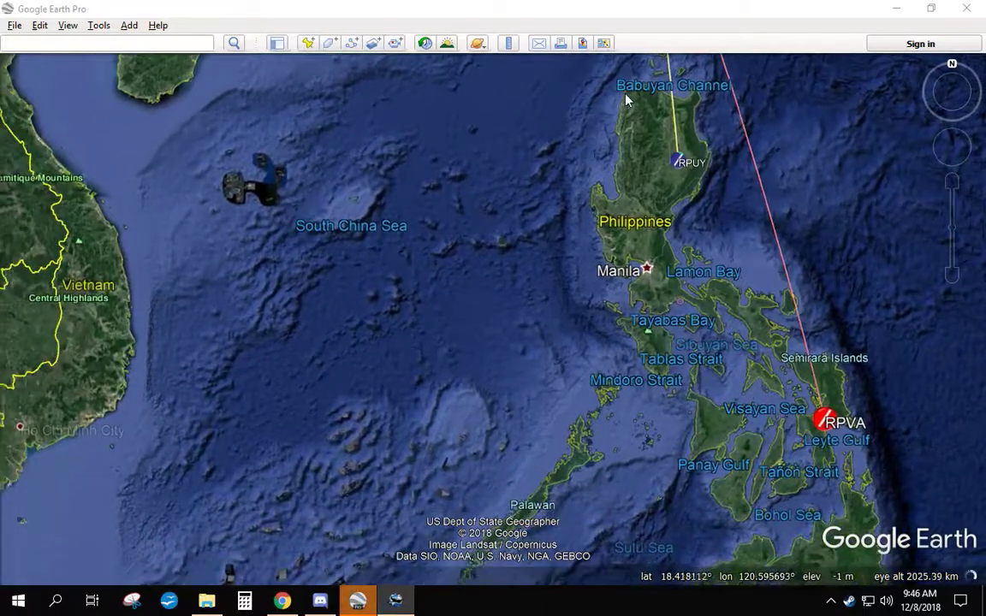
# Examine the job routes around Taiwan that depart RCQS or arrive at Z28U, looking for connections through RCMQ and RCQC
pyautogui.scroll(5, 684, 345)
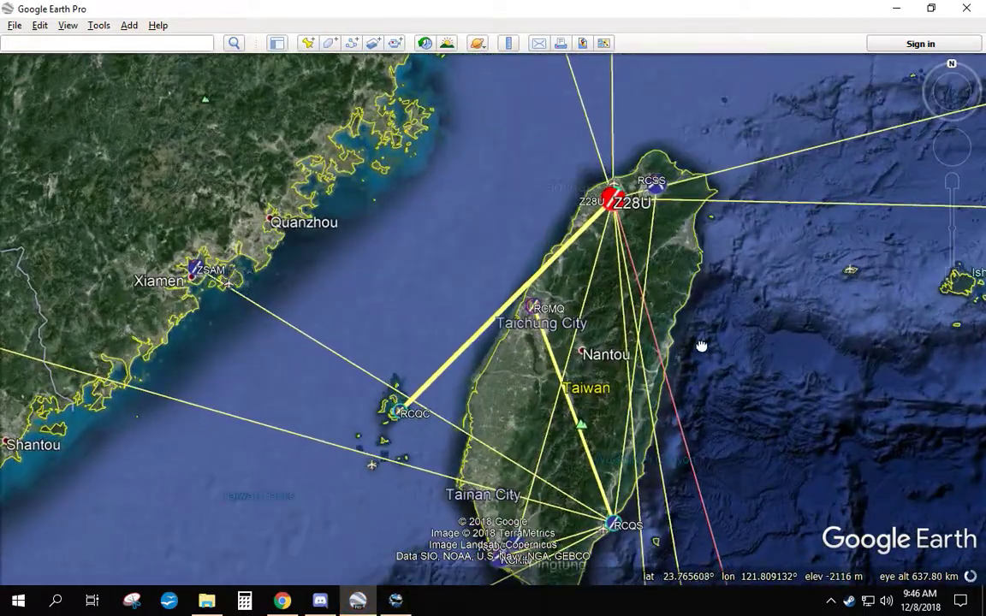
pyautogui.moveTo(700, 346); pyautogui.dragTo(710, 258)
pyautogui.scroll(-2, 695, 199)
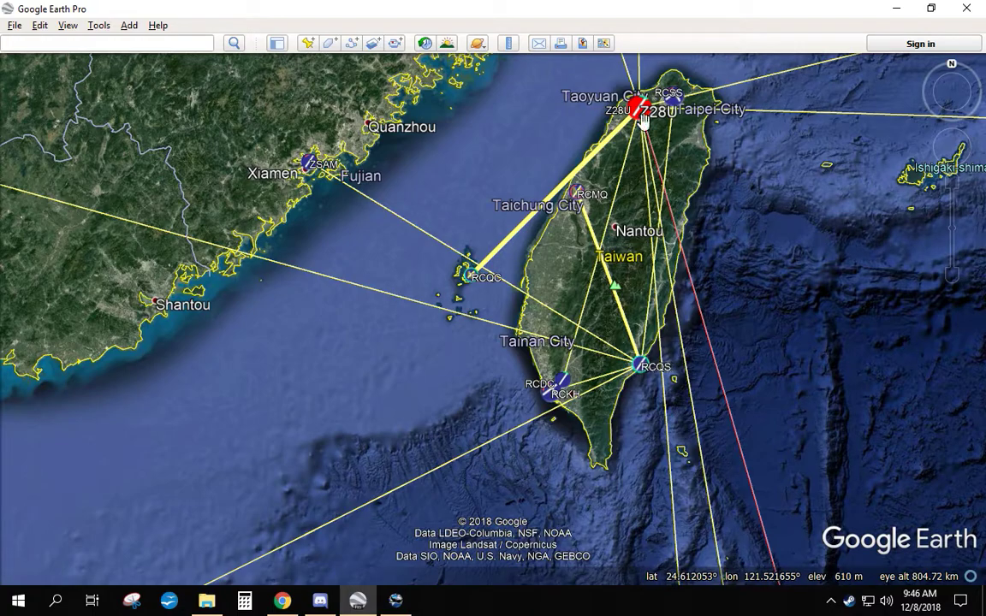
pyautogui.moveTo(730, 214); pyautogui.dragTo(711, 260)
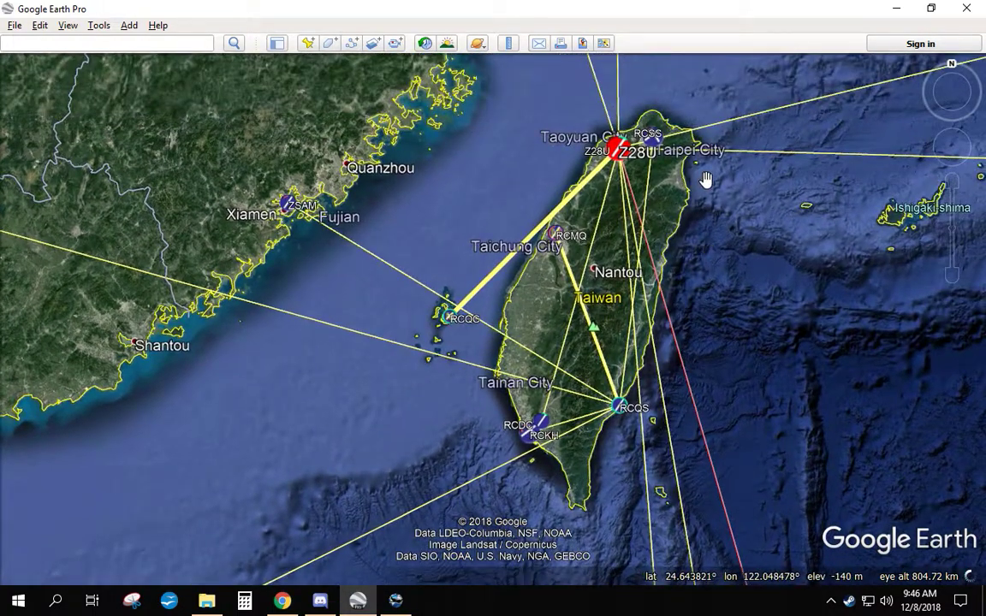
pyautogui.scroll(2, 613, 316)
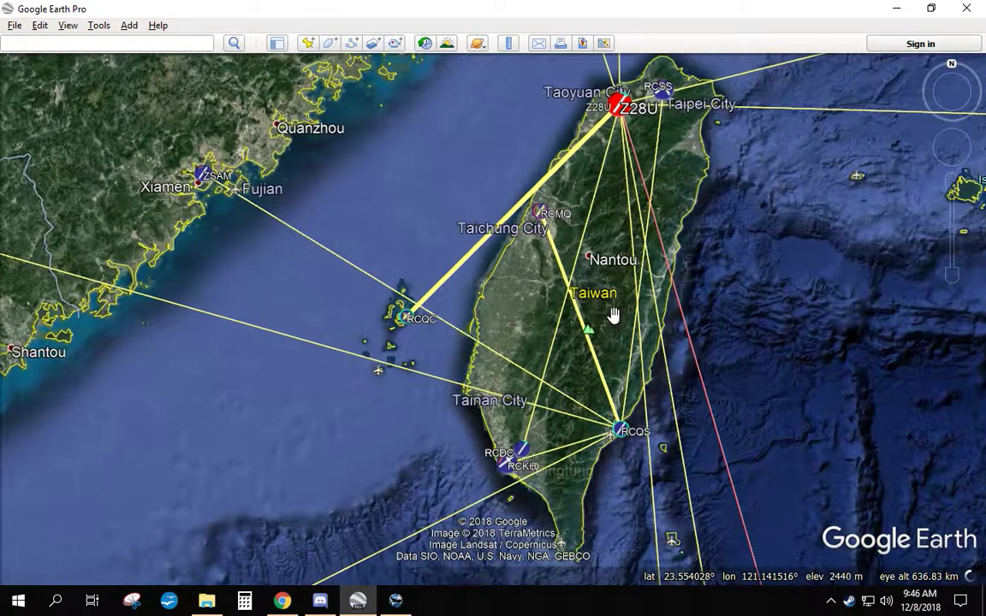
pyautogui.scroll(-2, 613, 316)
pyautogui.scroll(2, 613, 315)
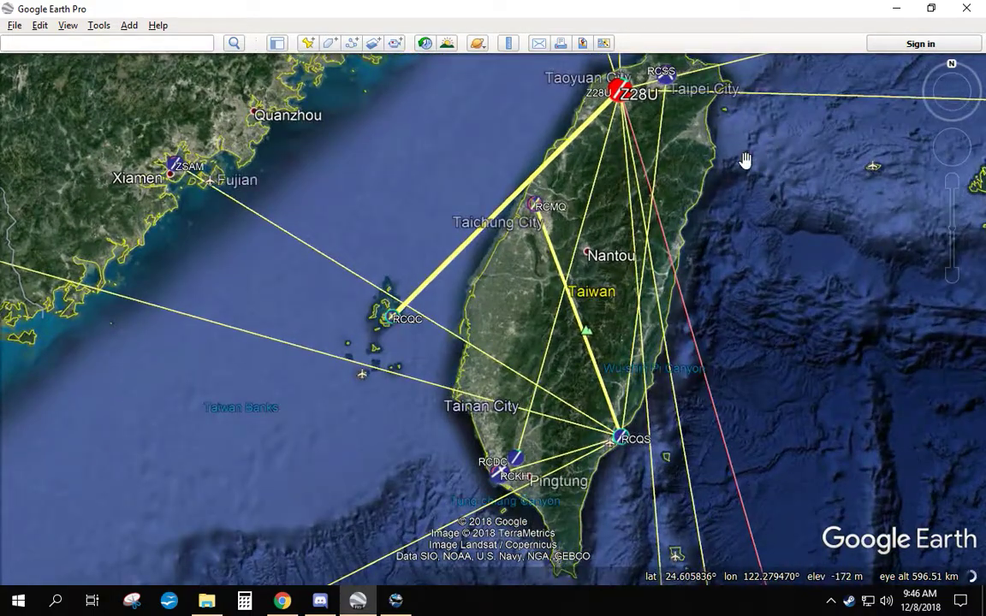
pyautogui.moveTo(748, 158); pyautogui.dragTo(707, 325)
pyautogui.scroll(-2, 707, 325)
pyautogui.moveTo(610, 366); pyautogui.dragTo(622, 291)
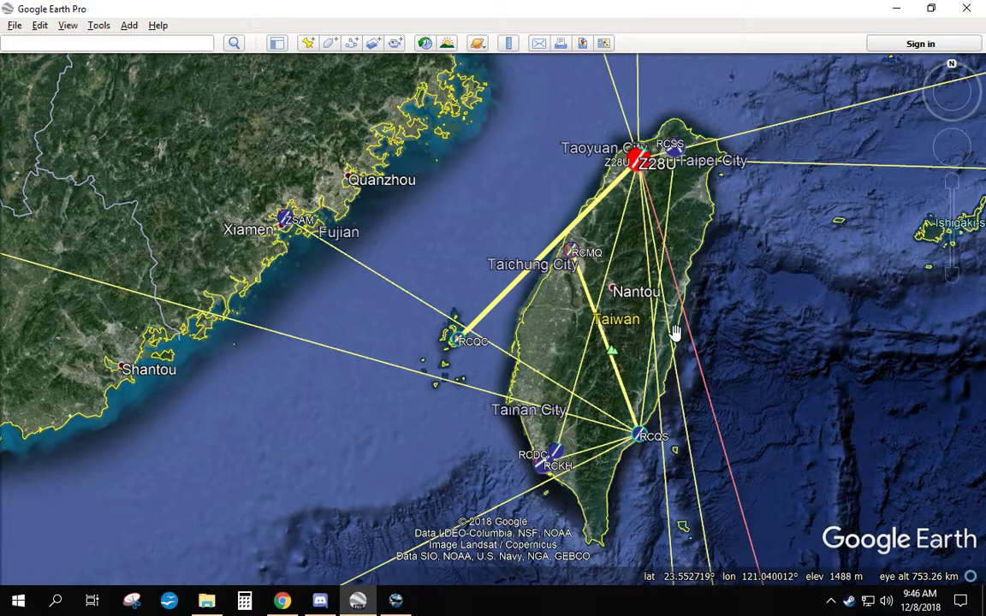
pyautogui.scroll(-2, 625, 360)
pyautogui.moveTo(617, 300)
pyautogui.mouseDown()
pyautogui.moveTo(618, 358)
pyautogui.moveTo(618, 296)
pyautogui.mouseUp()
pyautogui.scroll(3, 619, 323)
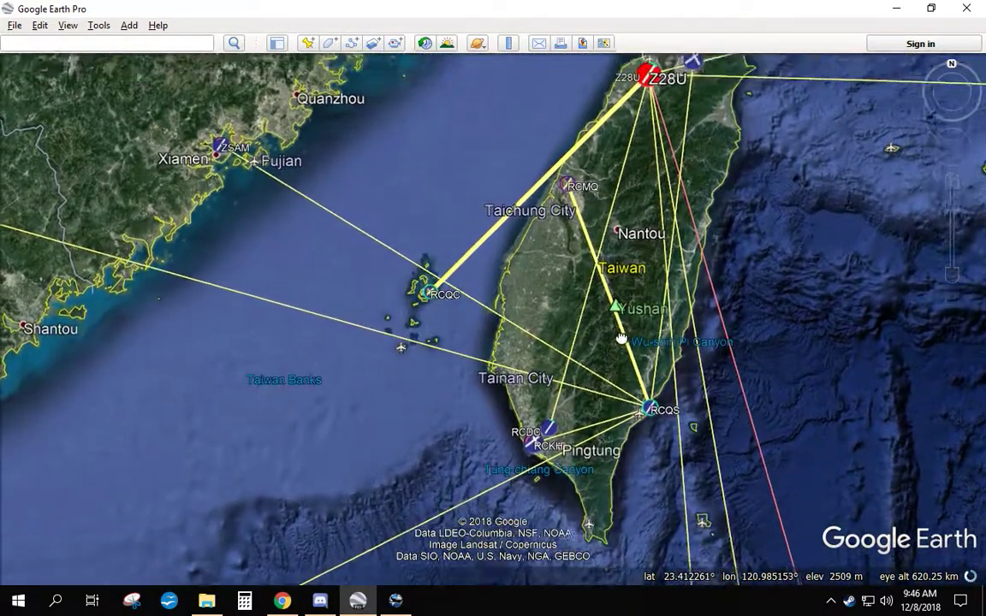
pyautogui.moveTo(621, 339); pyautogui.dragTo(621, 439)
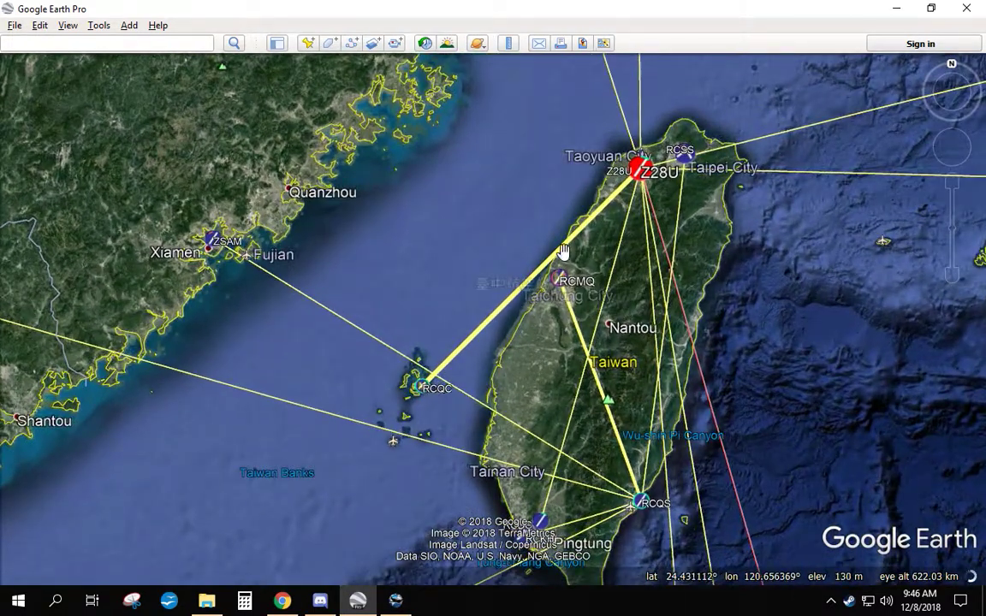
pyautogui.moveTo(563, 251); pyautogui.dragTo(561, 175)
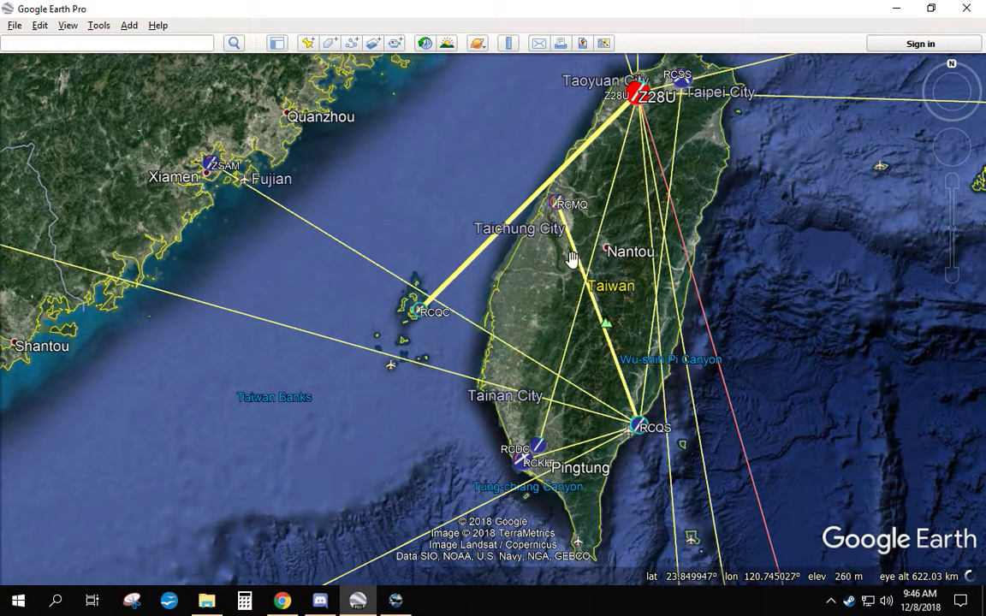
# Switch to FSEconomy Flight Planner and sort the query results by destination airport
pyautogui.click(397, 603)
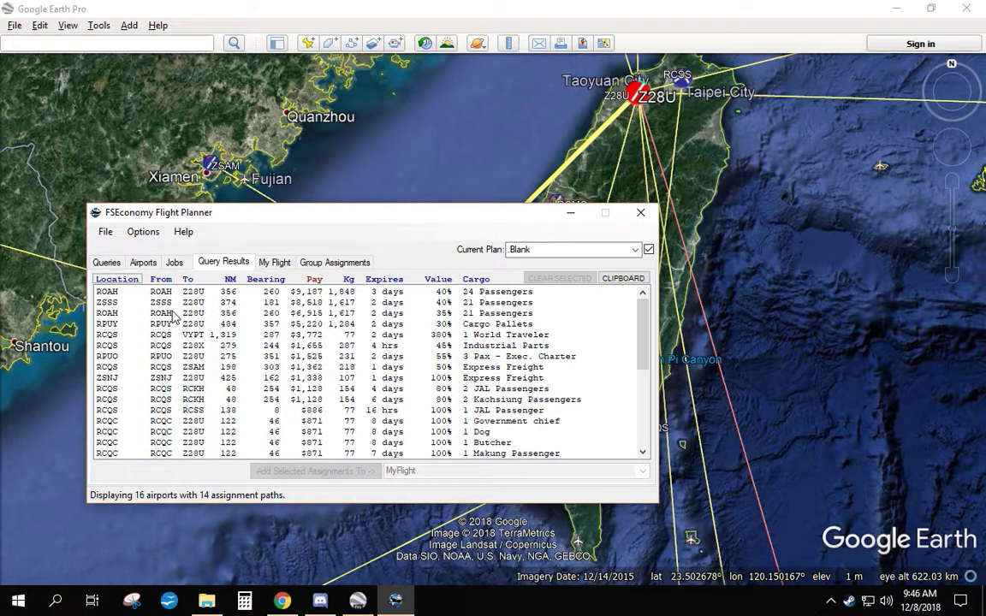
pyautogui.moveTo(427, 228); pyautogui.dragTo(458, 255)
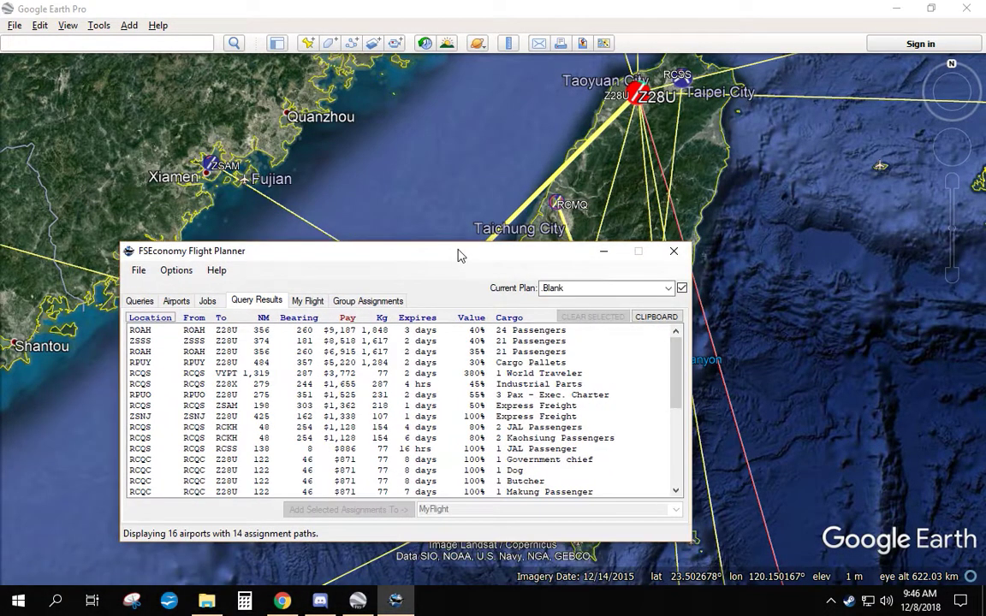
pyautogui.click(223, 319)
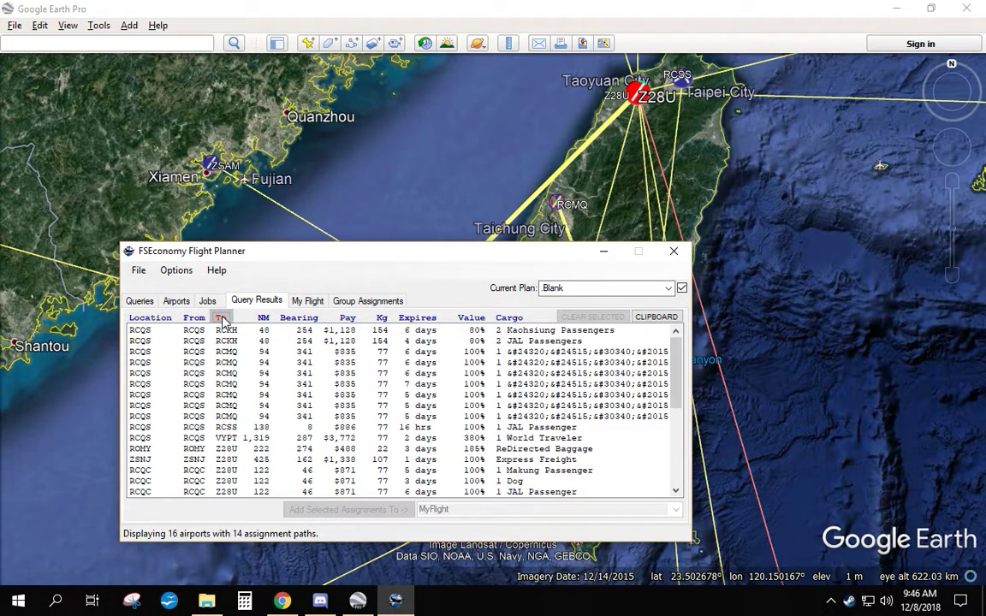
# Select all the RCQS to RCMQ passenger jobs in the query results and add them to MyFlight
pyautogui.doubleClick(240, 363)
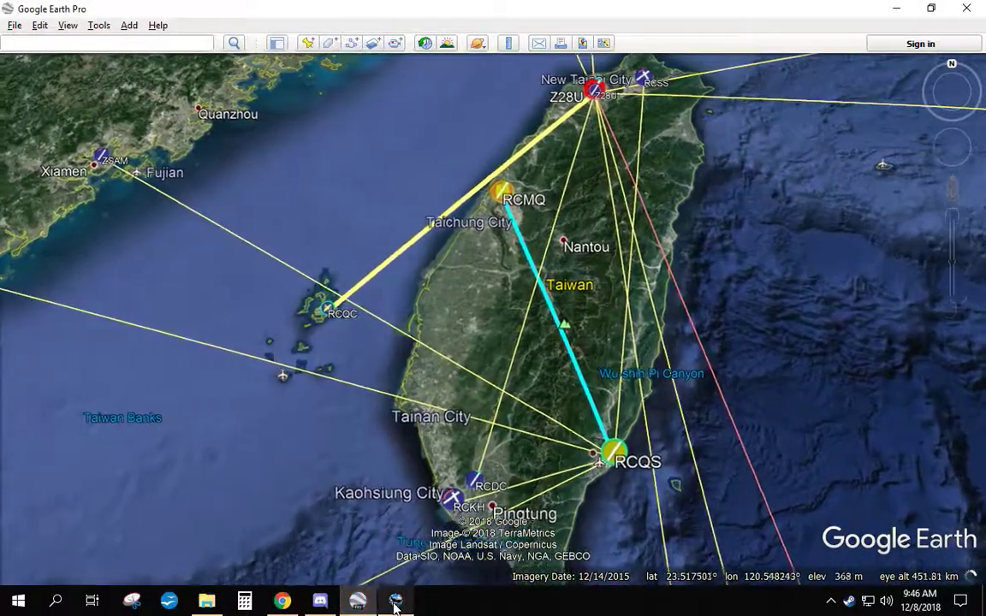
pyautogui.hotkey('alt', 'Tab')
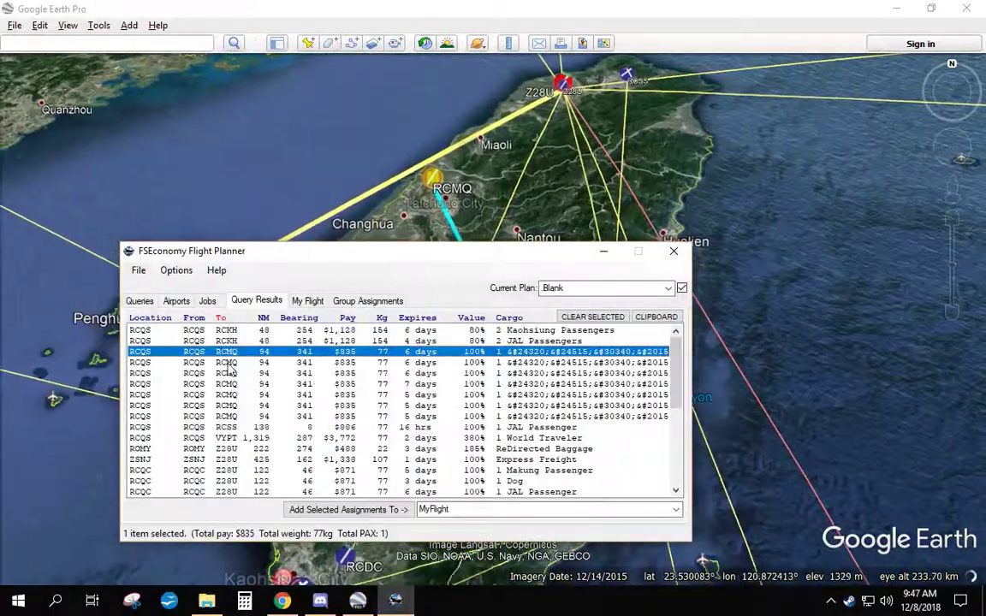
pyautogui.doubleClick(226, 363)
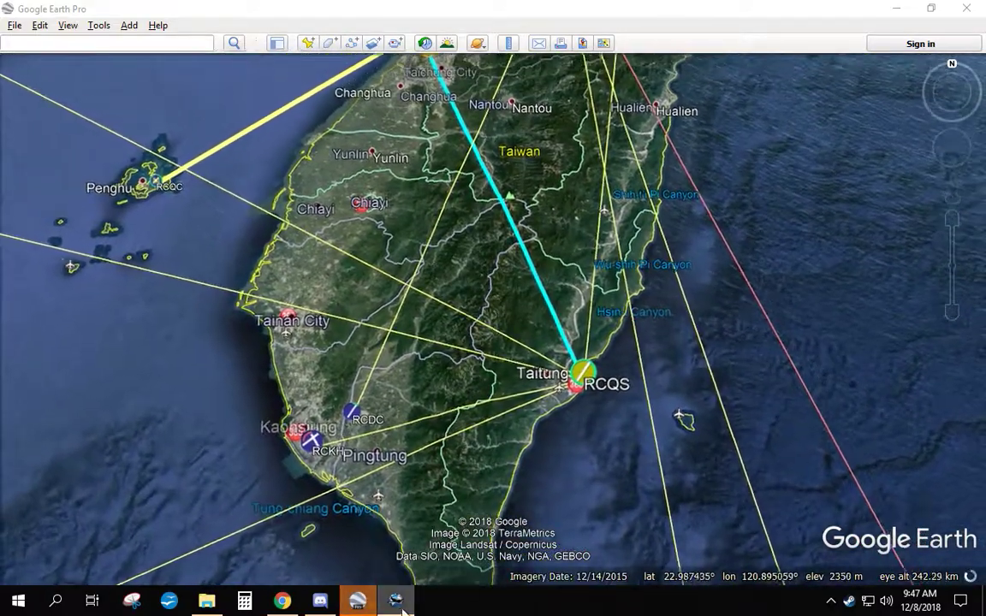
pyautogui.moveTo(400, 610)
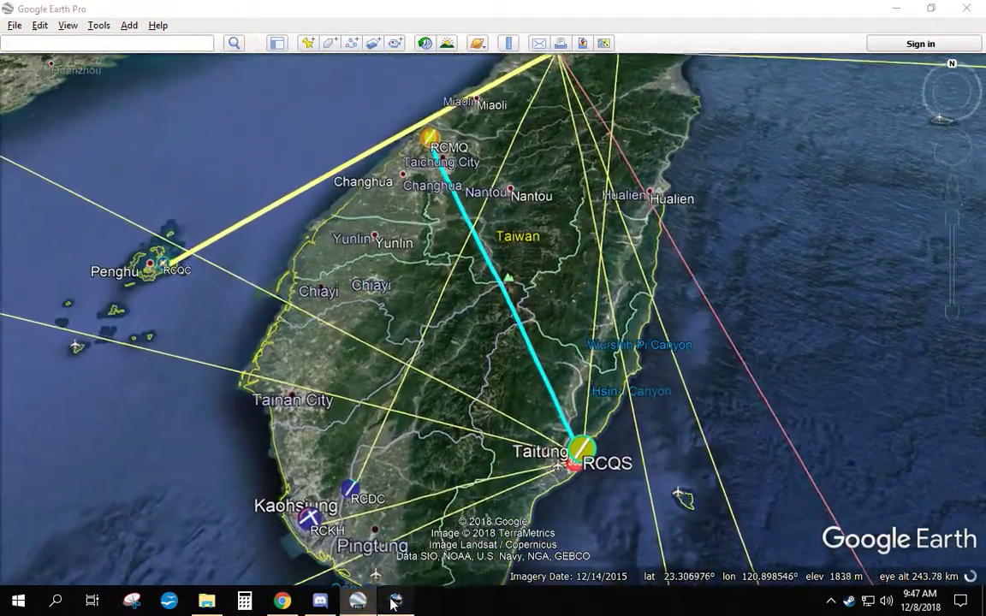
pyautogui.click(398, 602)
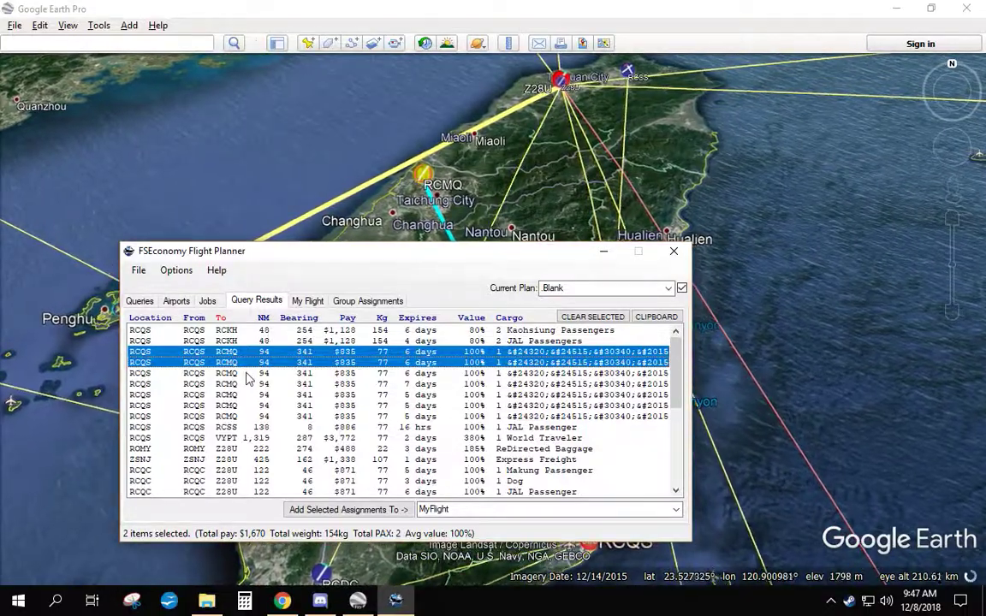
pyautogui.doubleClick(239, 416)
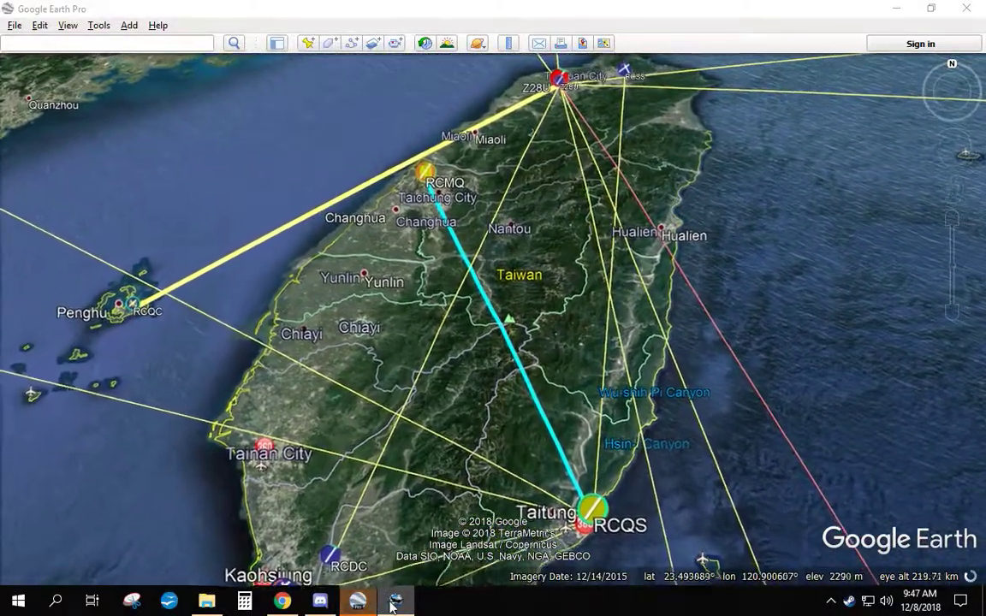
pyautogui.click(394, 603)
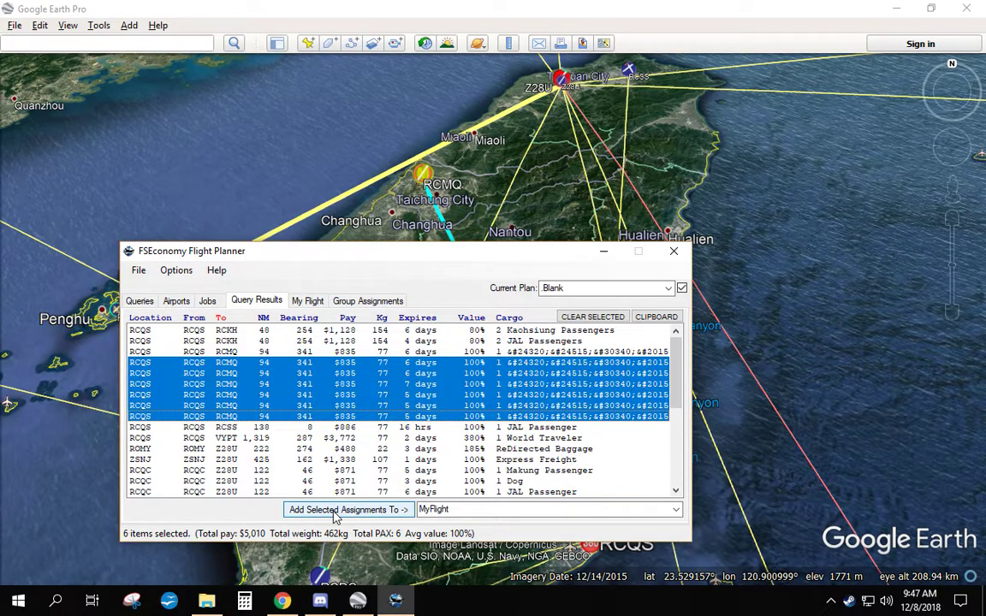
pyautogui.doubleClick(299, 355)
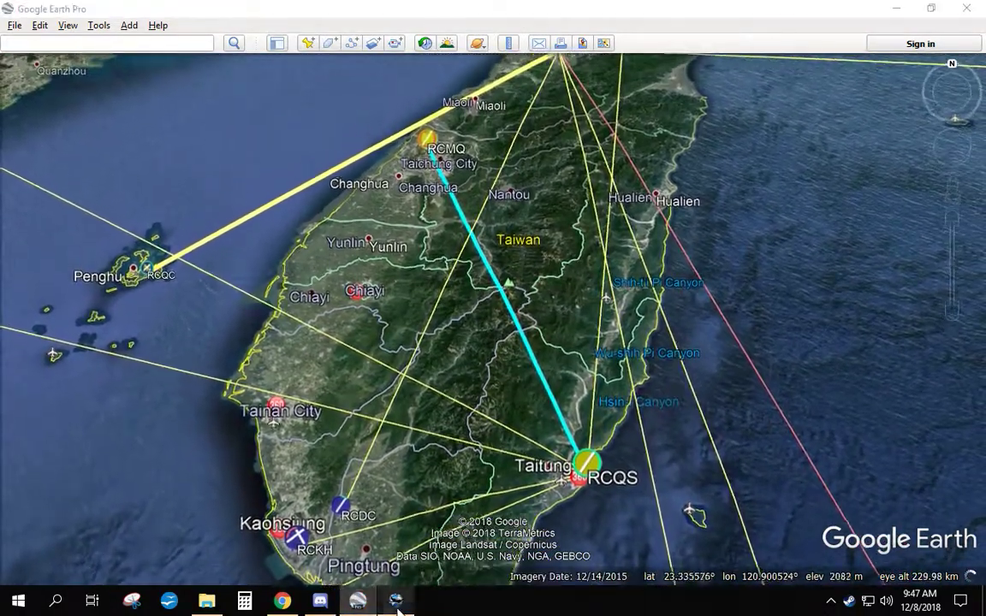
pyautogui.click(398, 602)
pyautogui.keyDown('shift'); pyautogui.doubleClick(329, 425); pyautogui.keyUp('shift')
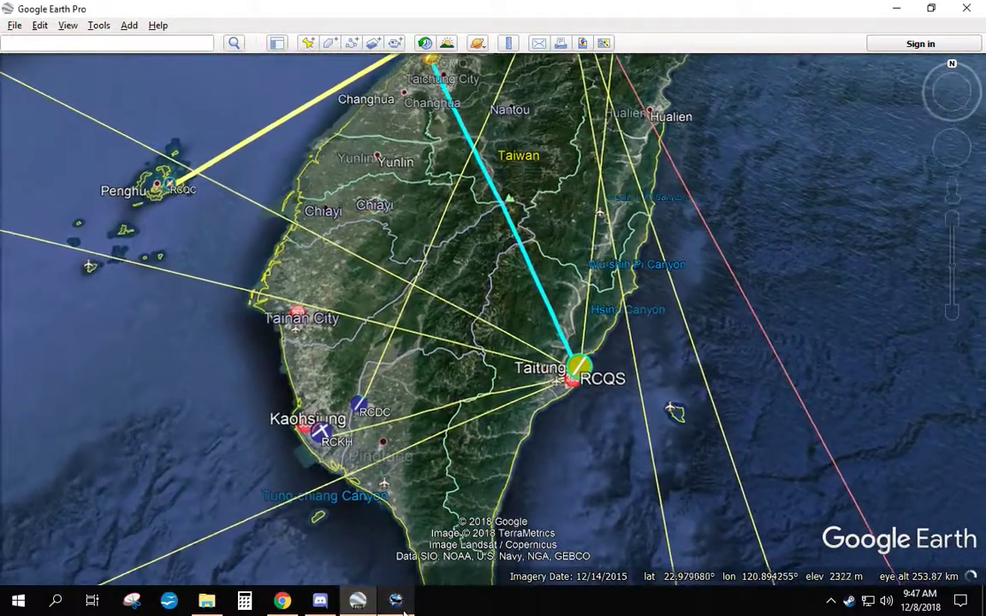
pyautogui.click(399, 604)
pyautogui.click(346, 512)
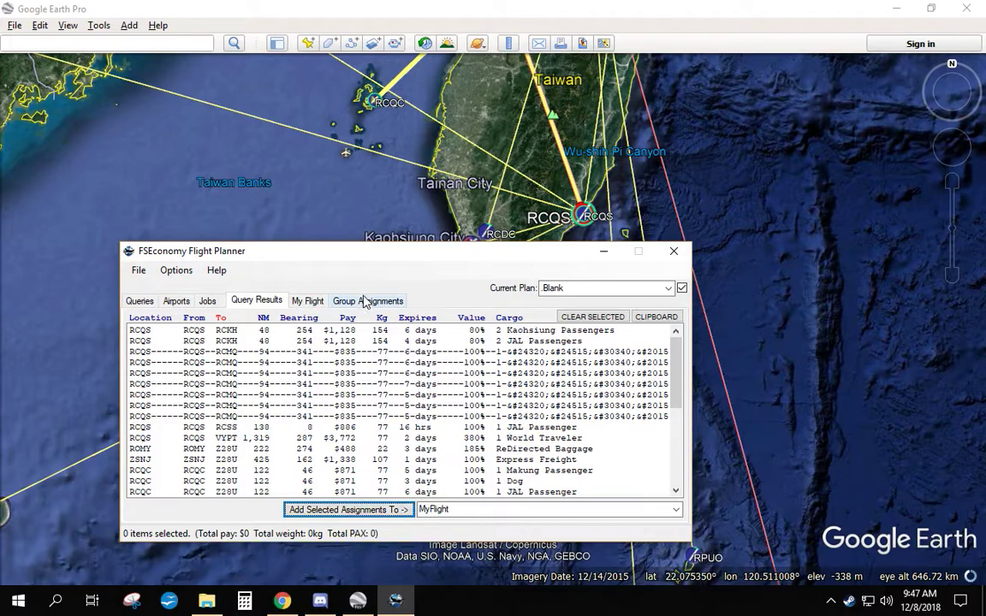
# Refresh the My Flight assignments and examine their routes around Taiwan and the Philippines in Google Earth
pyautogui.click(309, 301)
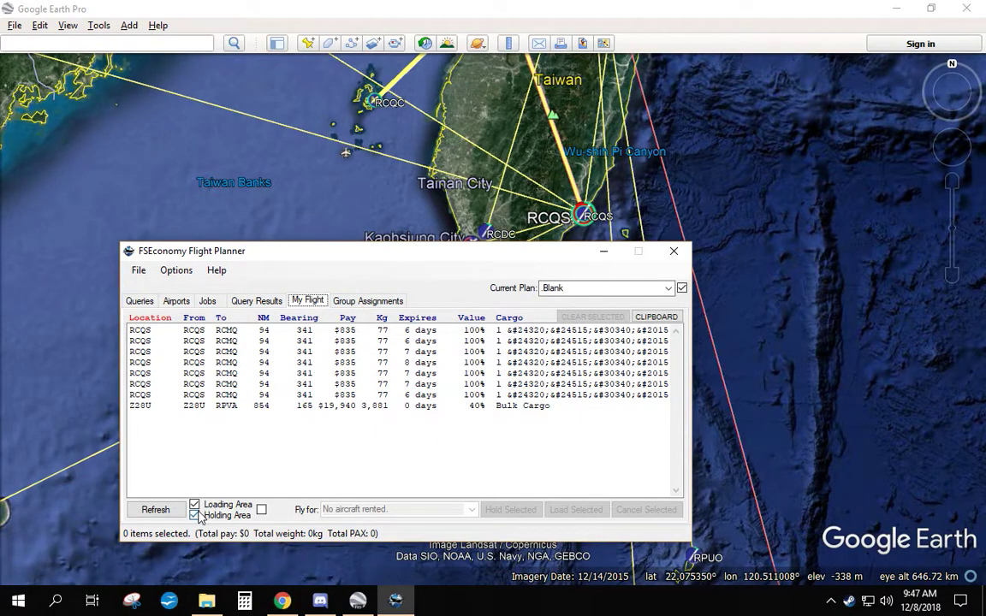
pyautogui.click(154, 510)
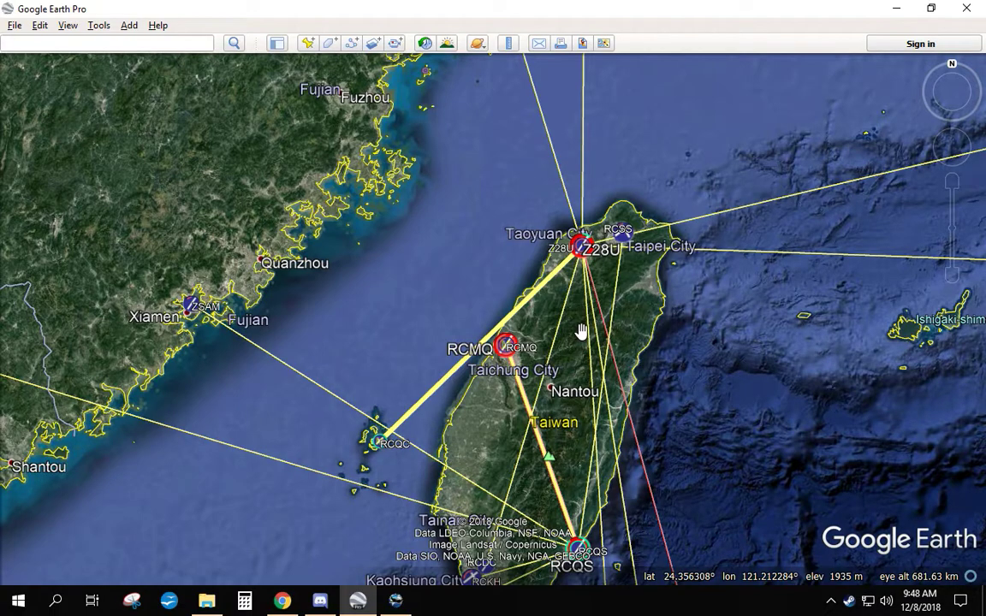
pyautogui.scroll(-5, 622, 317)
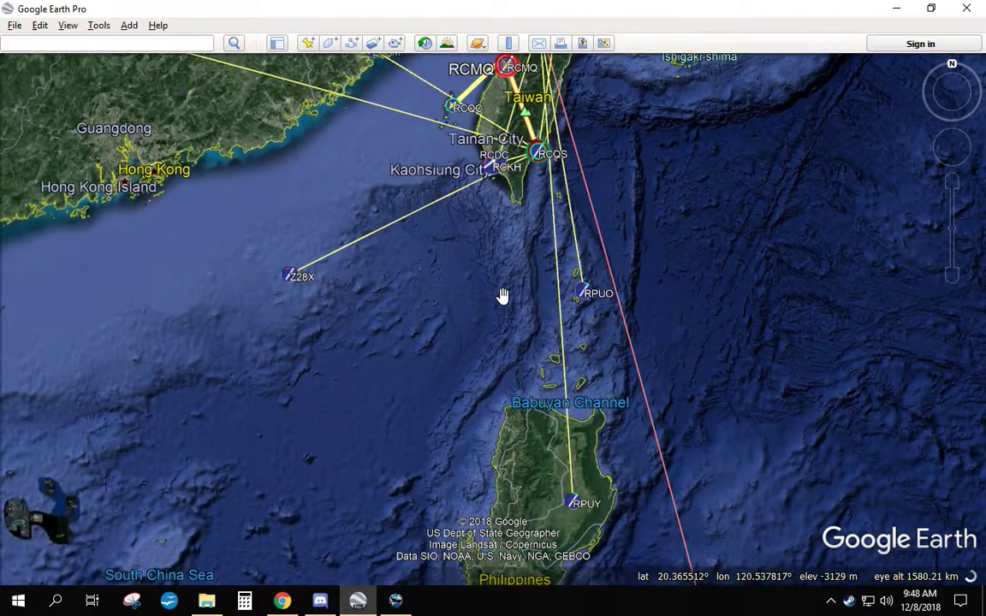
pyautogui.scroll(2, 502, 296)
pyautogui.scroll(-2, 502, 296)
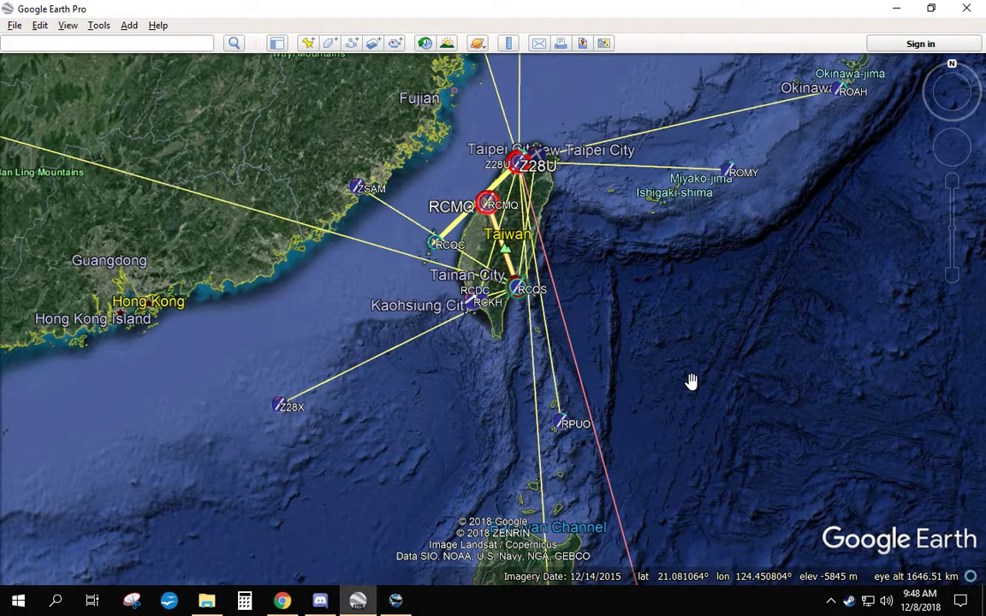
# Switch to FSEconomy Flight Planner, review the RCQS and Z28U queries and save them as the plan Departure and Arrival
pyautogui.click(409, 606)
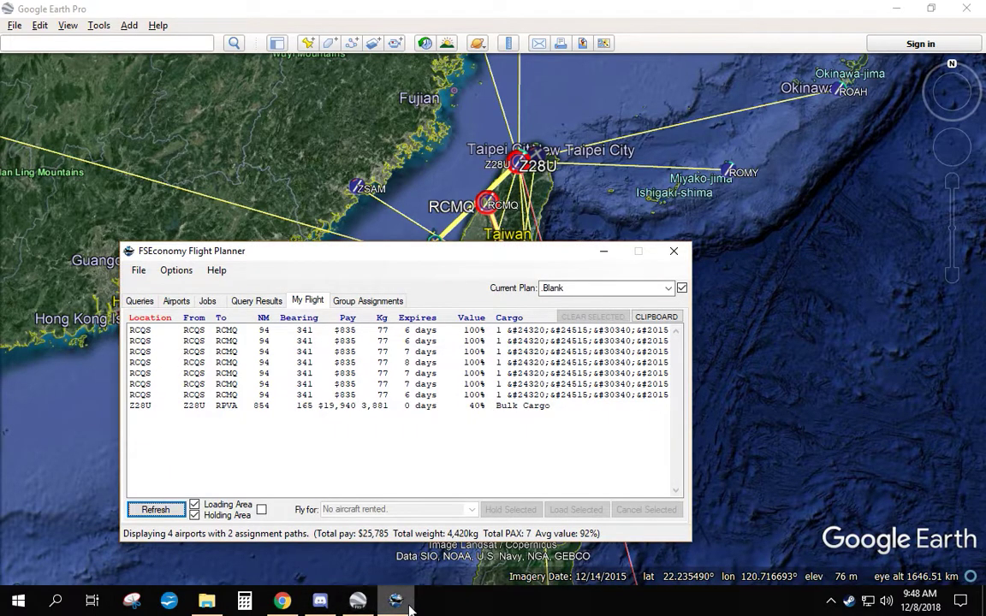
pyautogui.click(139, 302)
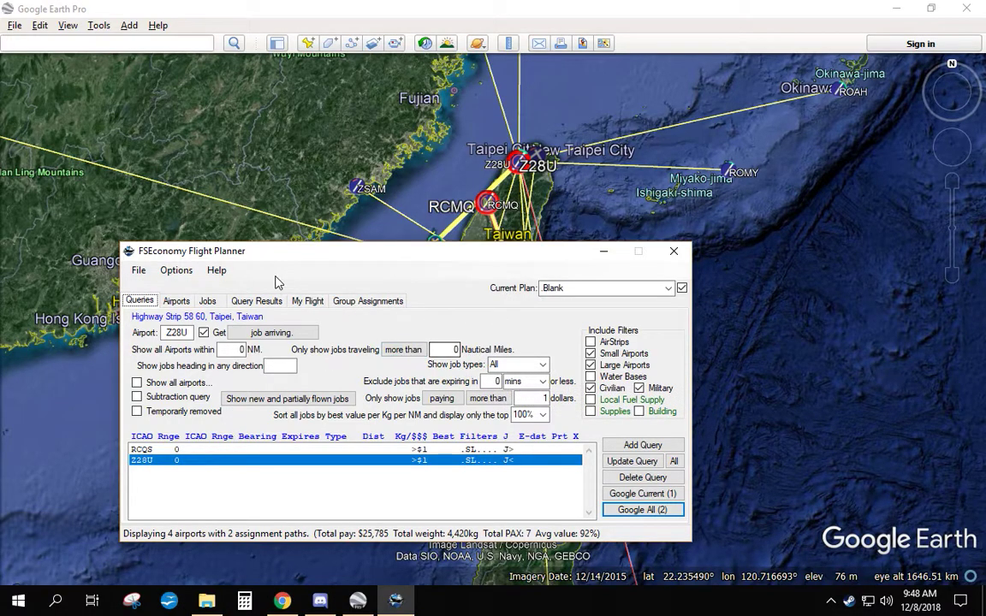
pyautogui.moveTo(257, 462)
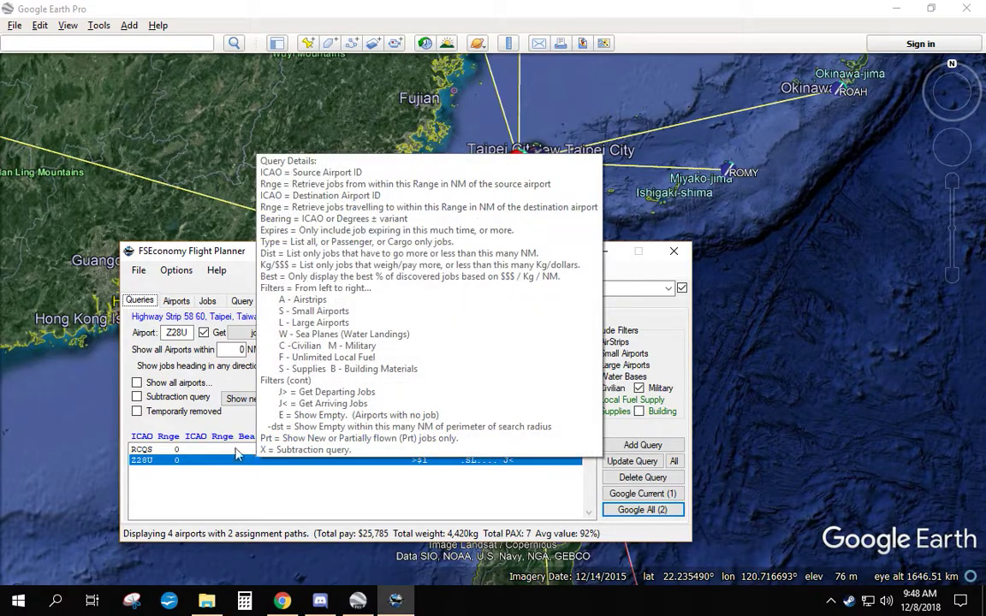
pyautogui.click(177, 450)
pyautogui.click(180, 462)
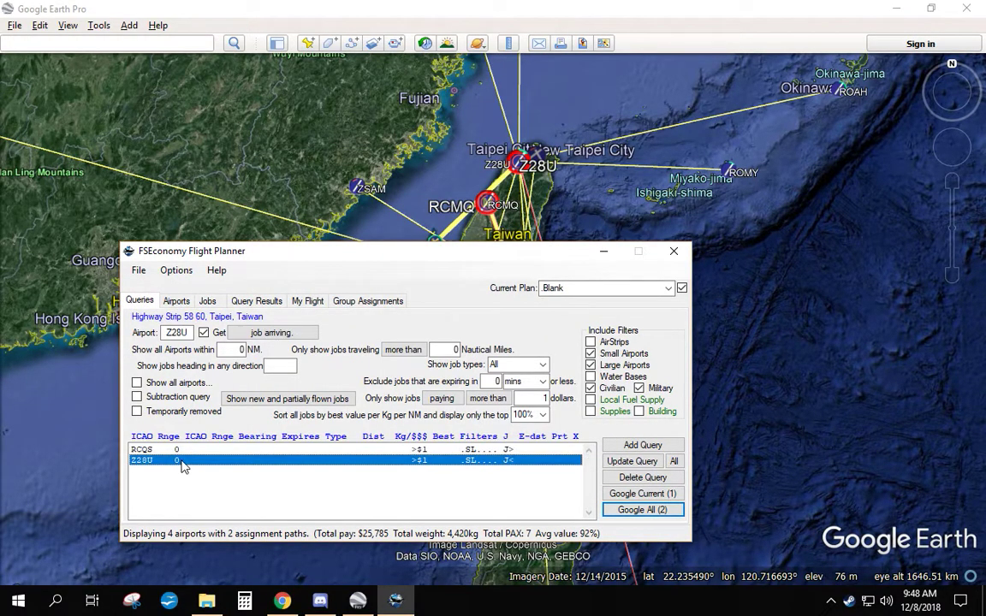
pyautogui.click(180, 449)
pyautogui.click(181, 460)
pyautogui.click(138, 271)
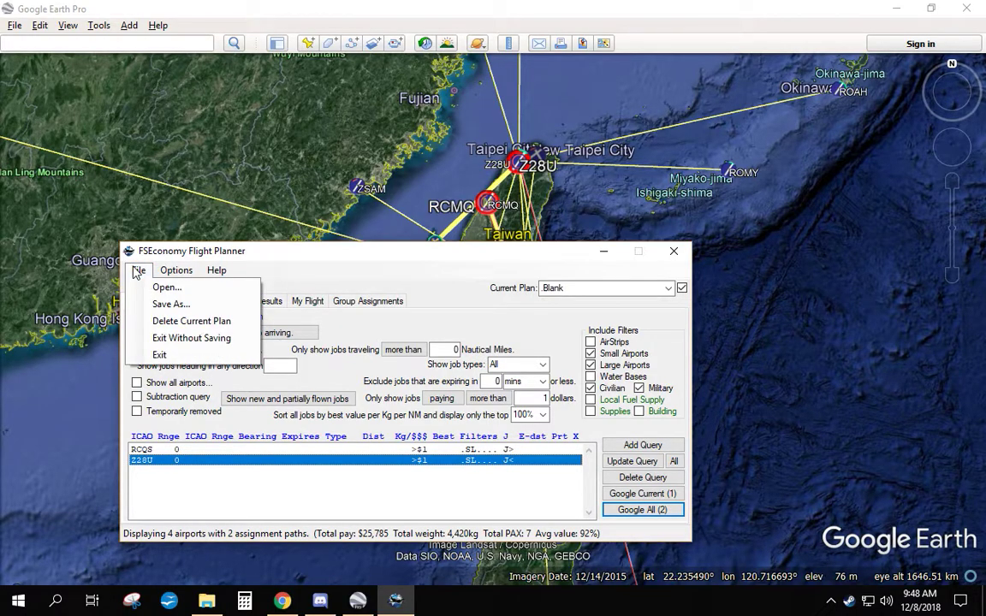
pyautogui.click(168, 304)
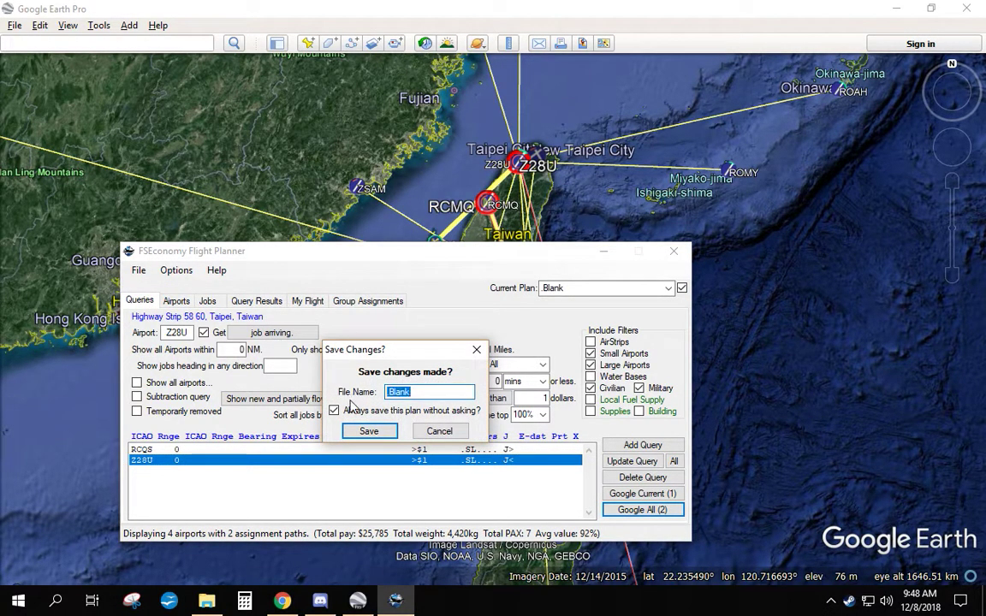
pyautogui.write('Da')
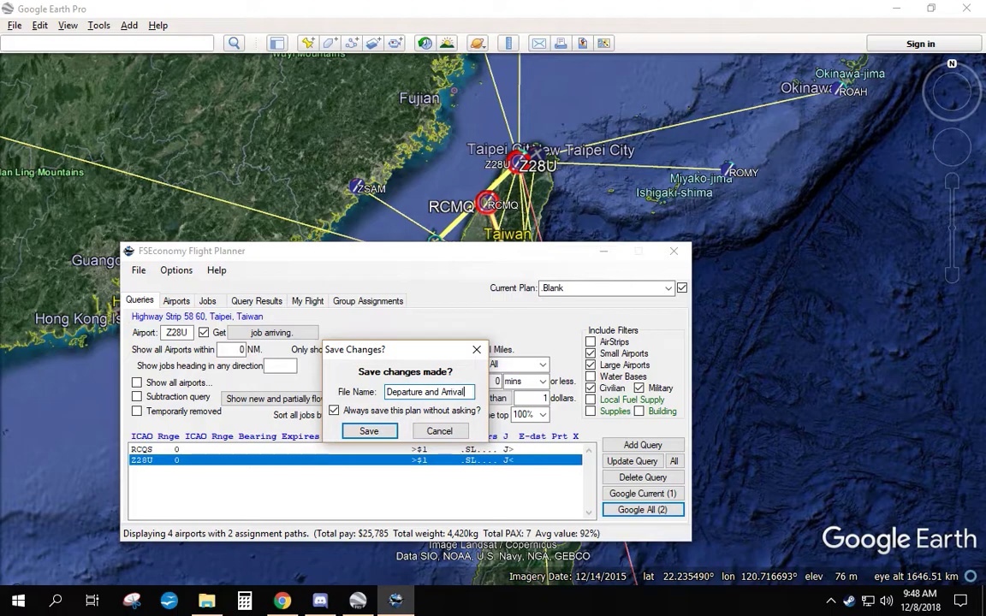
pyautogui.click(370, 429)
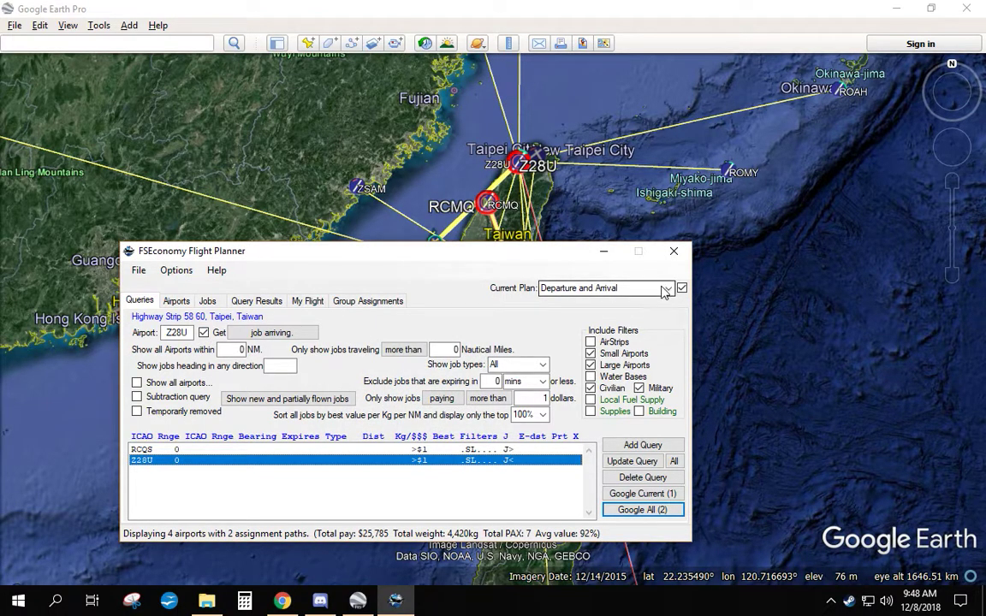
# Load the .Blank plan to empty the query list
pyautogui.click(626, 288)
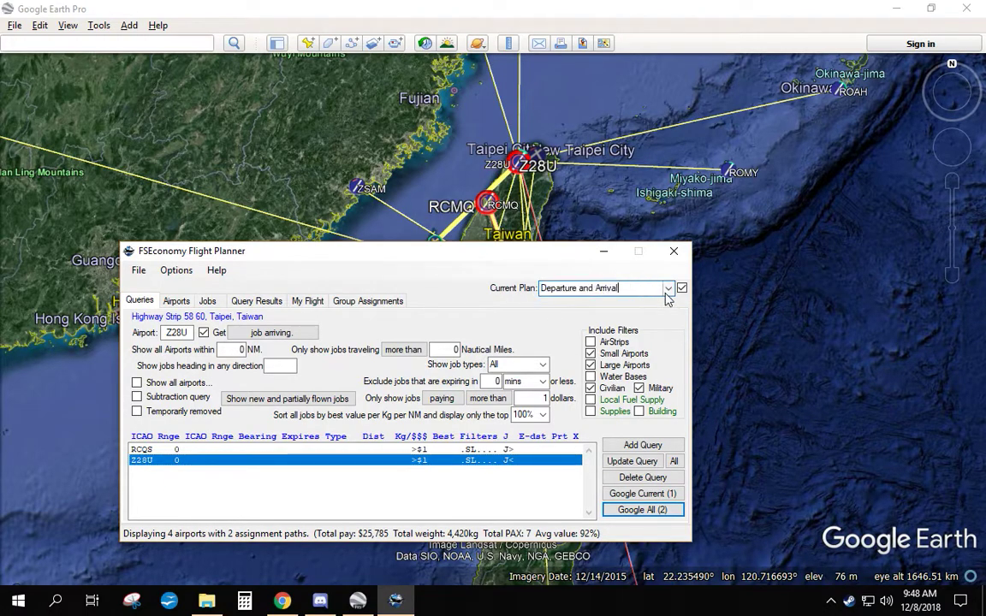
pyautogui.click(668, 288)
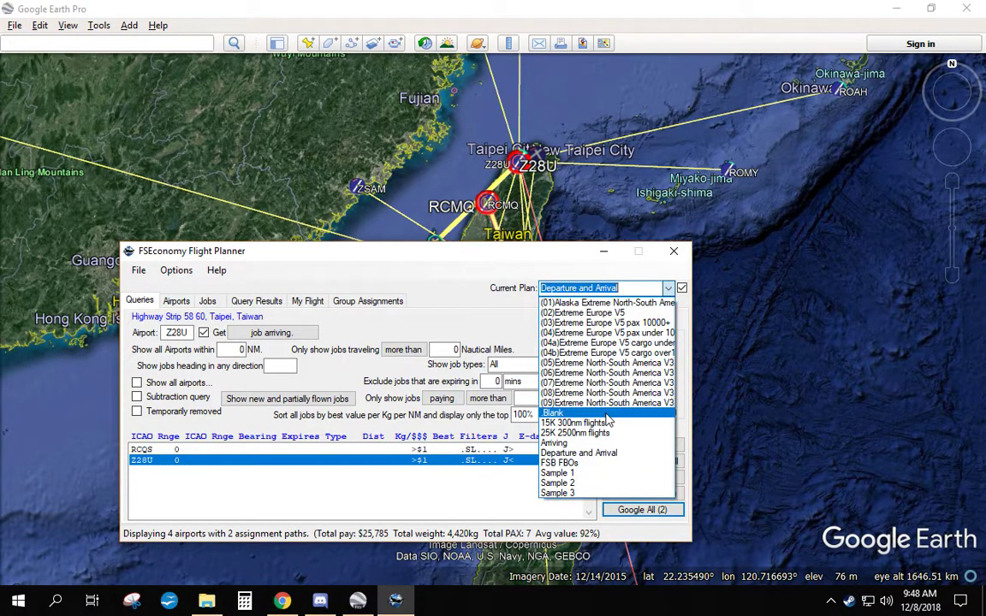
pyautogui.click(546, 374)
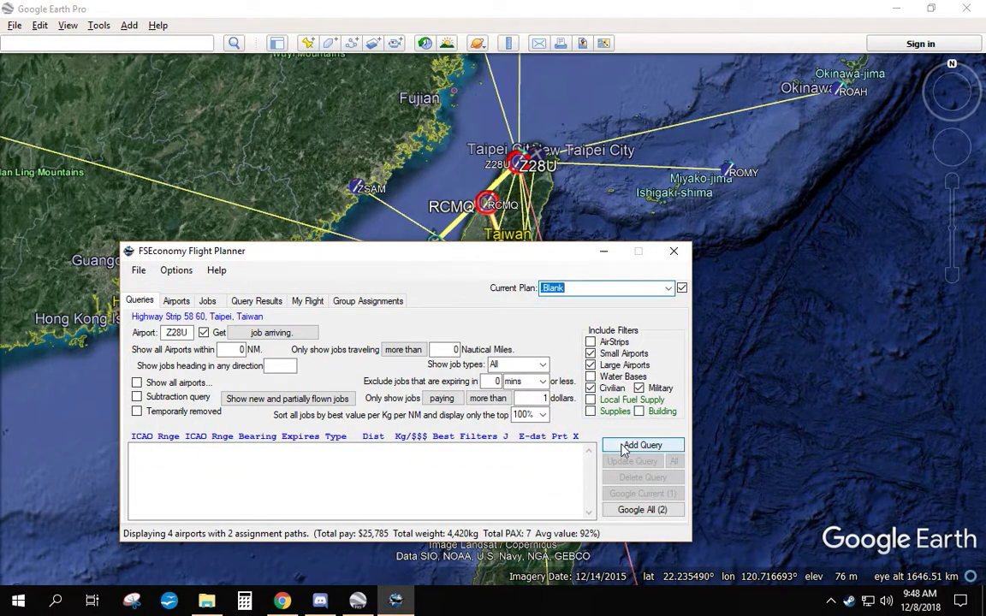
# Load the saved plan 25K 2500nm flights to view its query, and reload the Departure and Arrival plan
pyautogui.click(667, 287)
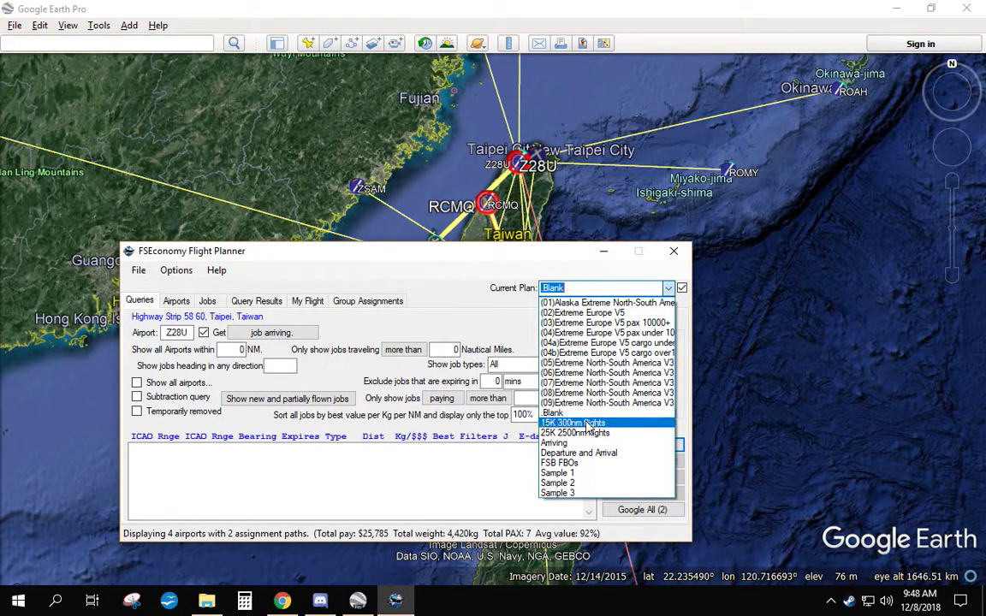
pyautogui.click(673, 288)
pyautogui.click(582, 289)
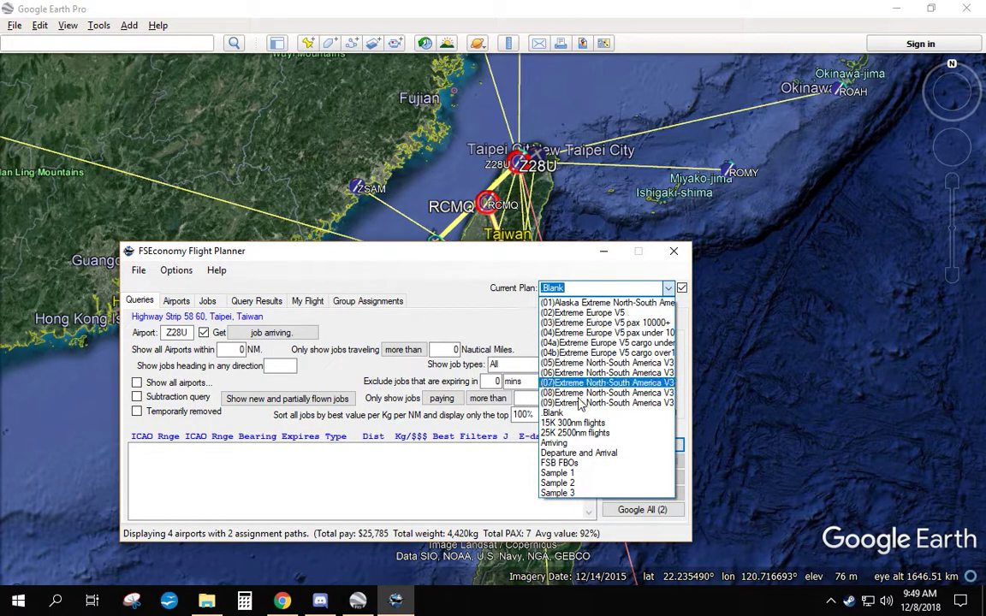
pyautogui.click(579, 433)
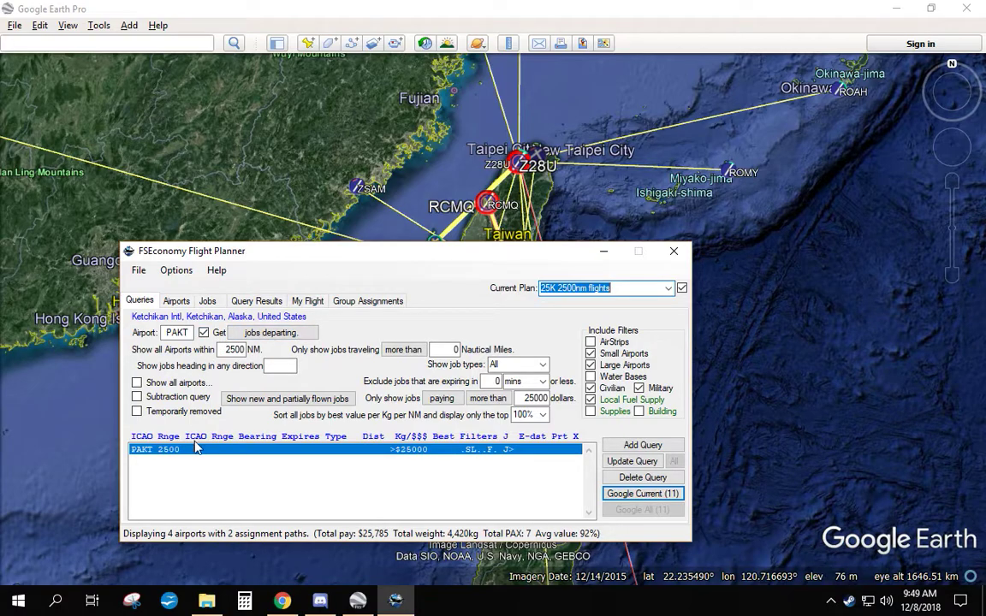
pyautogui.click(671, 289)
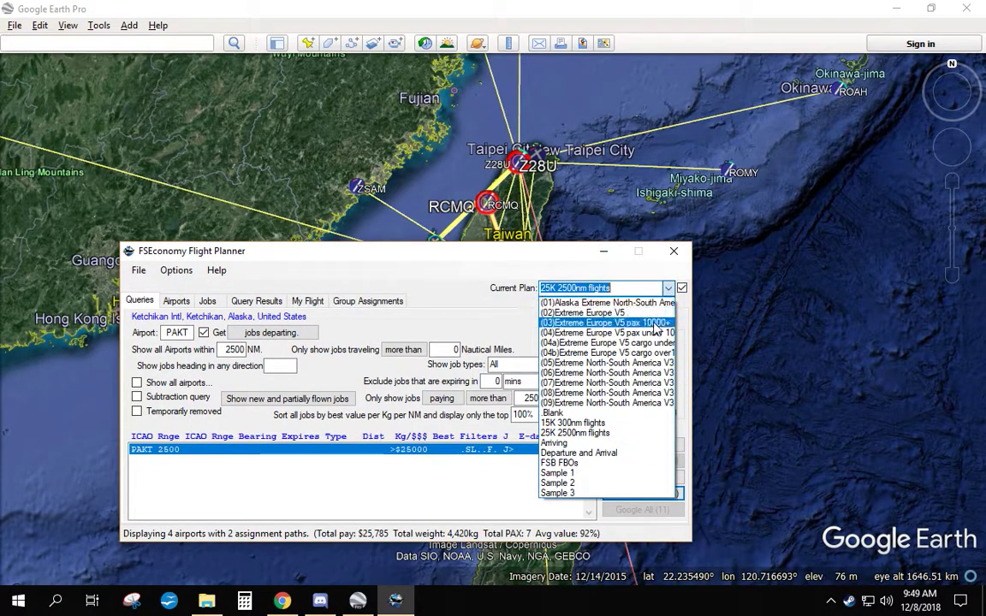
pyautogui.click(623, 454)
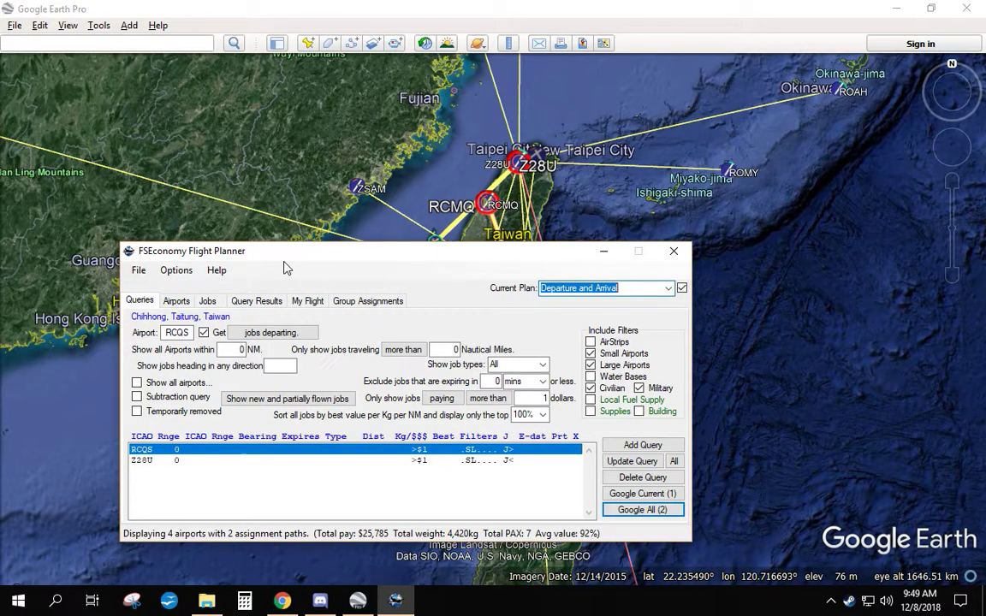
# In the 15K 300nm flights plan, update the query's airport to Z28U and plot its jobs in Google Earth
pyautogui.click(665, 289)
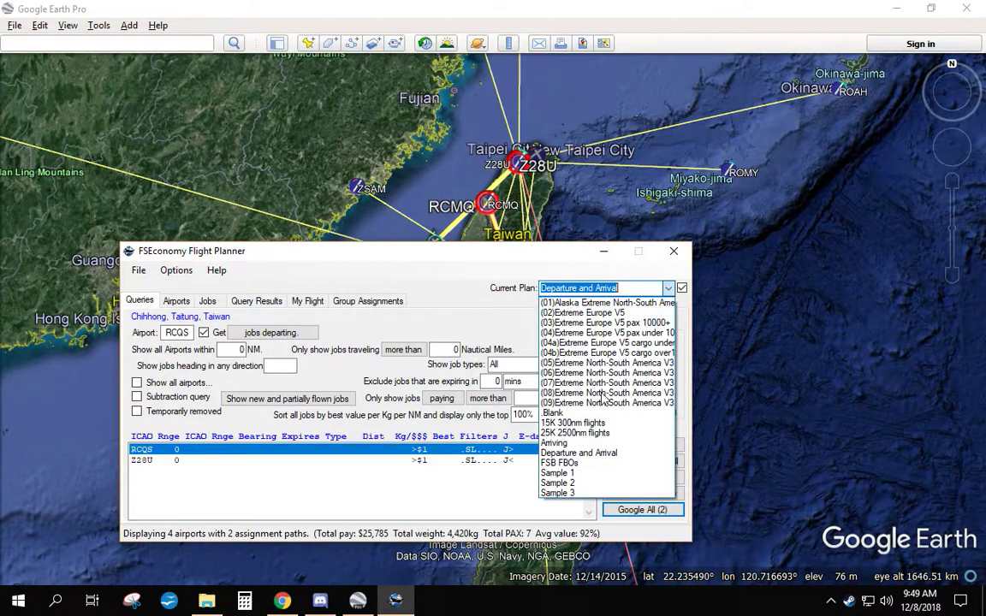
pyautogui.click(589, 428)
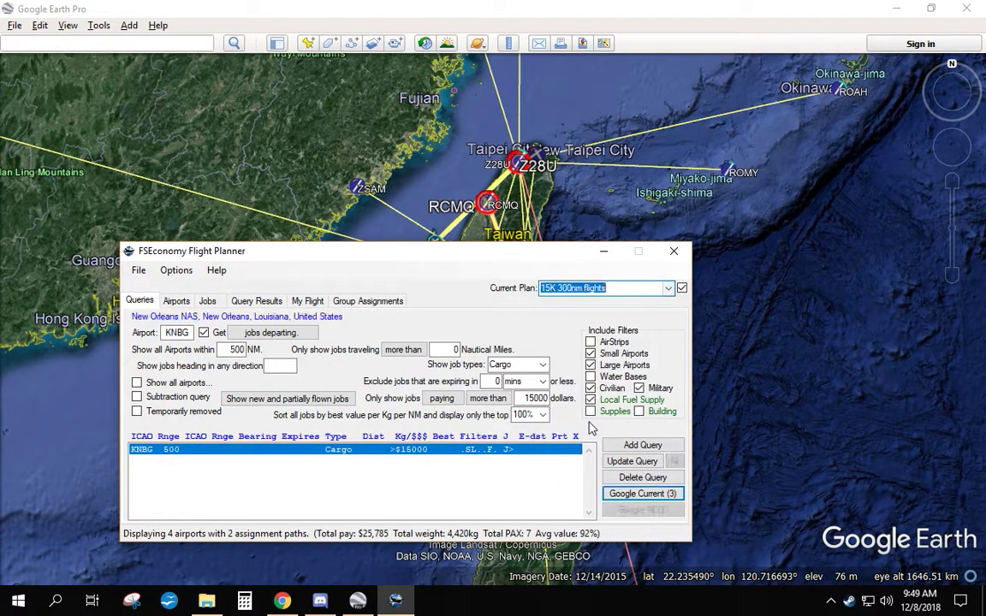
pyautogui.doubleClick(178, 333)
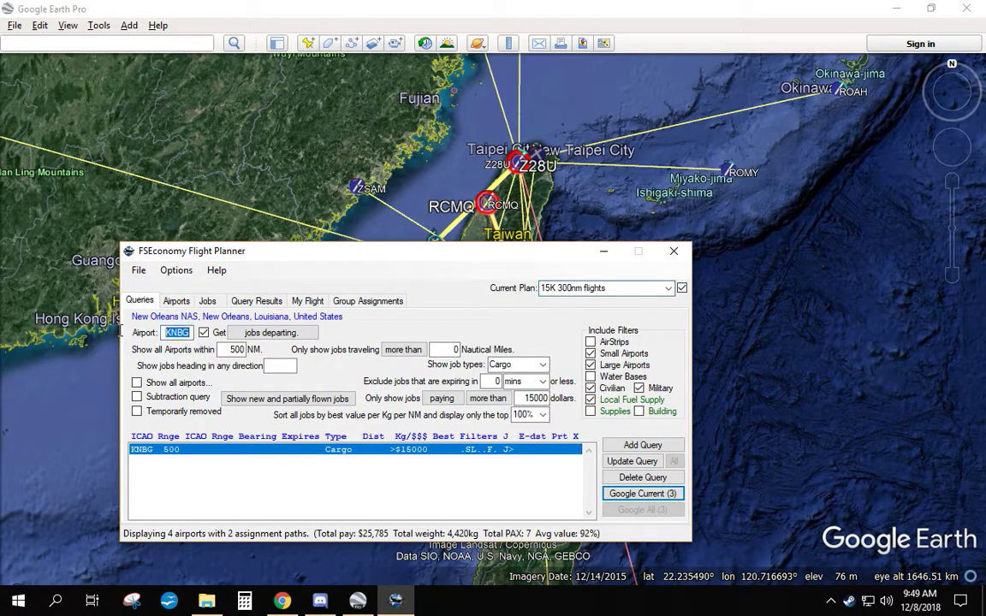
pyautogui.write('Z28U')
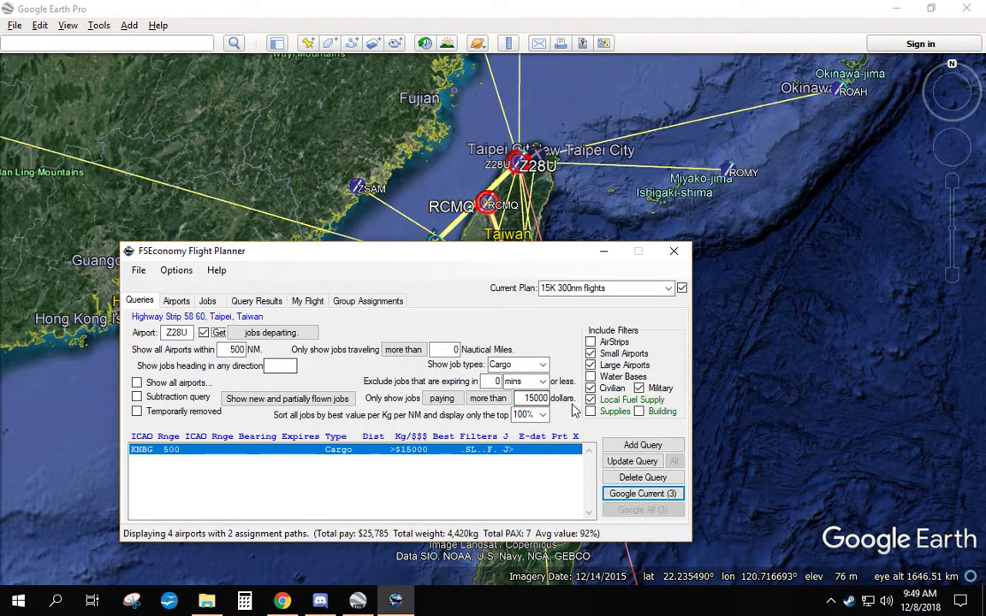
pyautogui.click(631, 461)
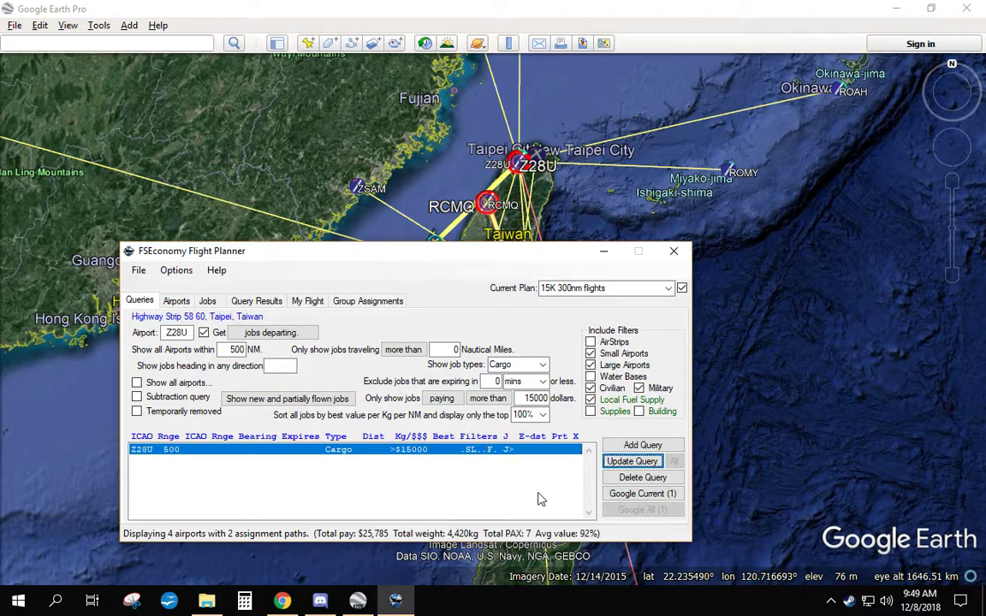
pyautogui.click(643, 495)
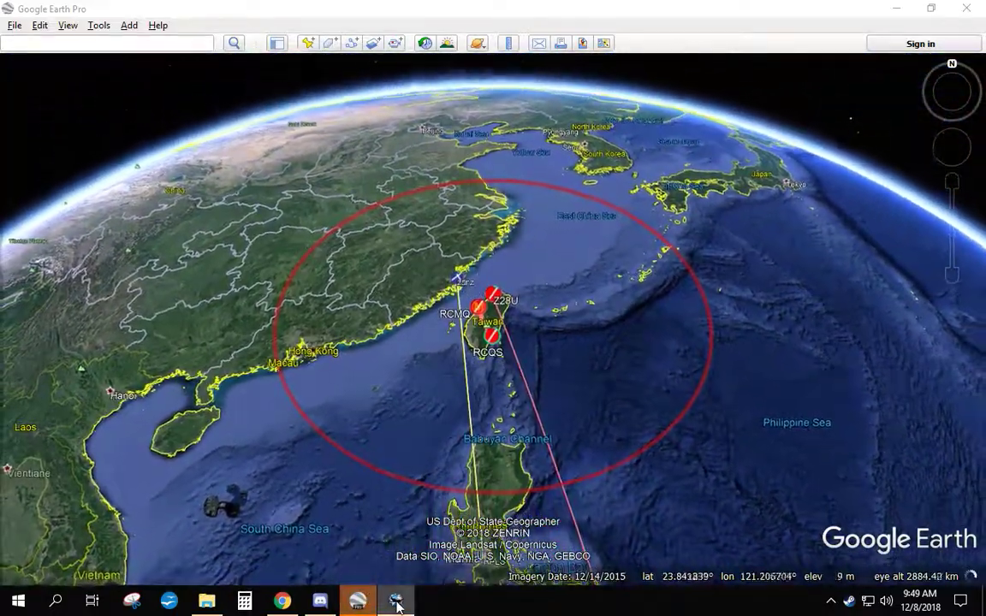
# Switch to FSEconomy Flight Planner, view the cargo query's results and open the Z28U query's airport radius for editing
pyautogui.click(396, 603)
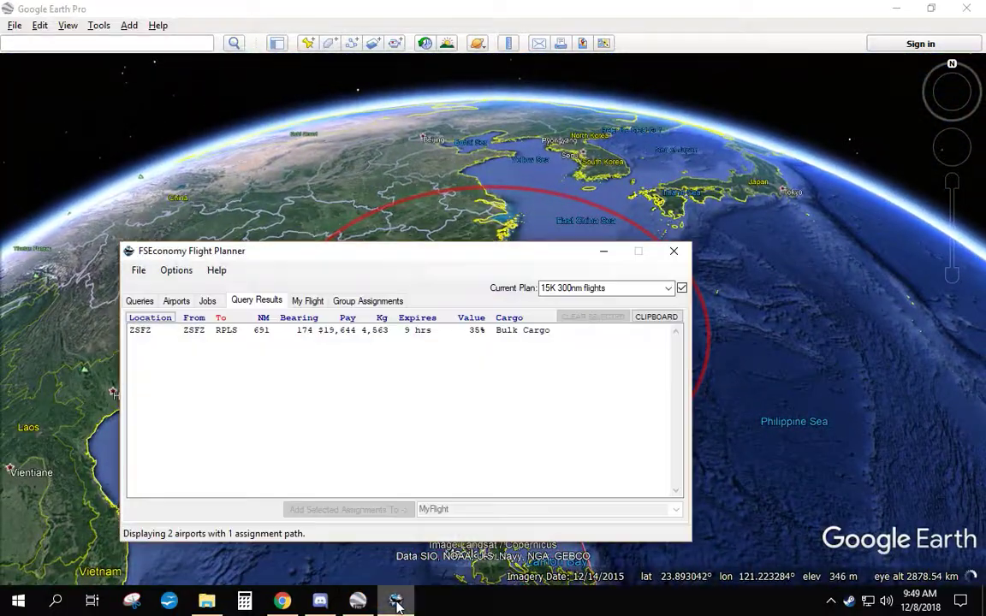
pyautogui.click(143, 303)
pyautogui.doubleClick(232, 349)
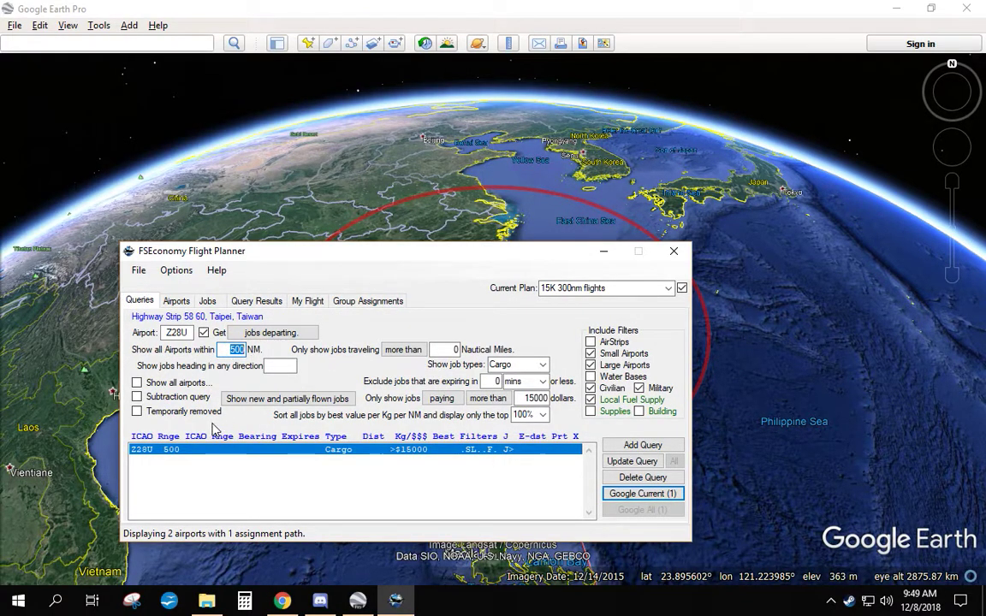
pyautogui.click(618, 496)
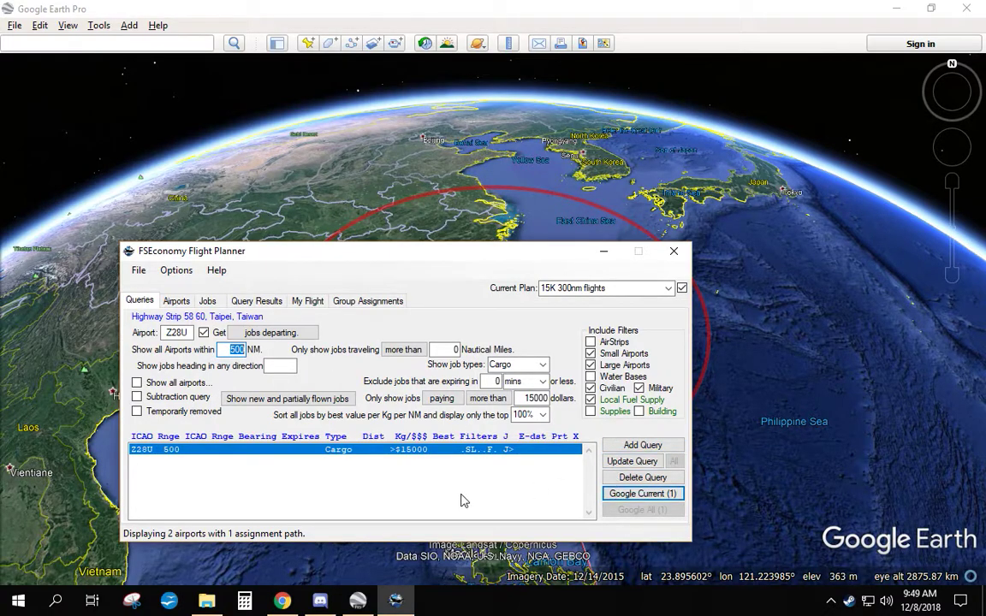